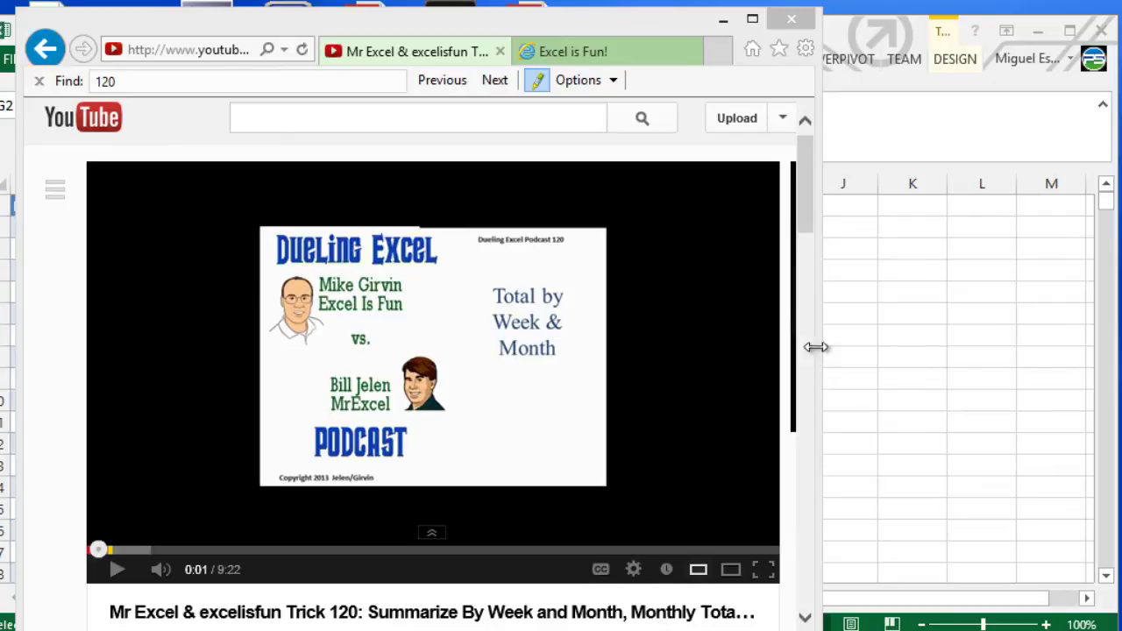
# Step: Bring the Excel workbook with the weekday date table in front of the YouTube Trick 120 video
pyautogui.click(862, 413)
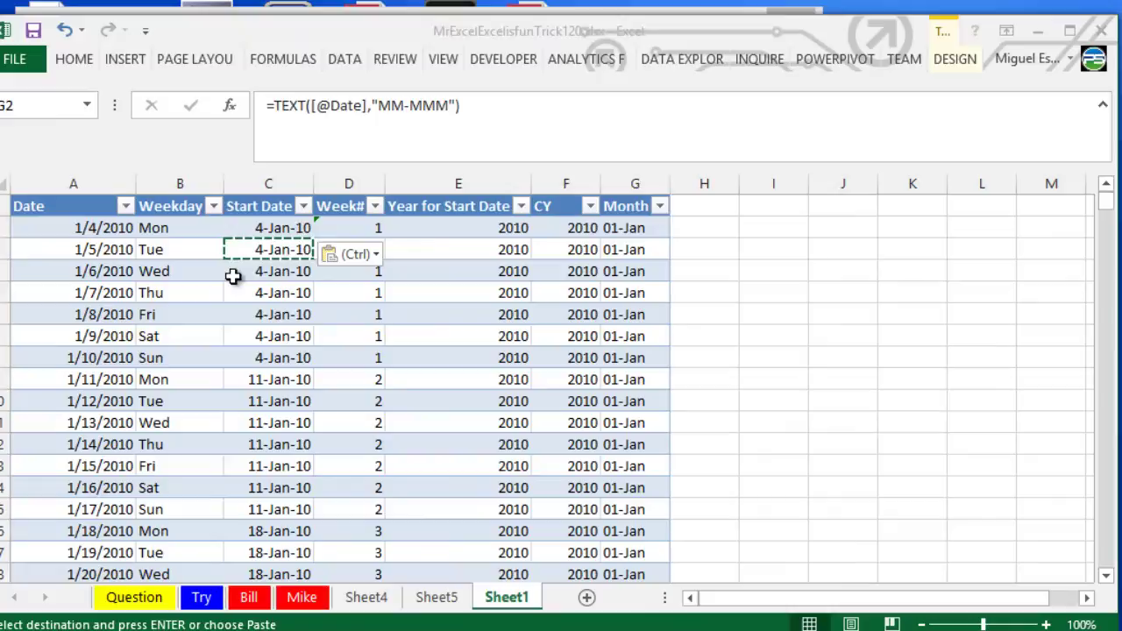
# Step: Read the viewer's pullups question, then view the Try sheet's Date and Pullups table starting 1/1/2013
pyautogui.click(136, 601)
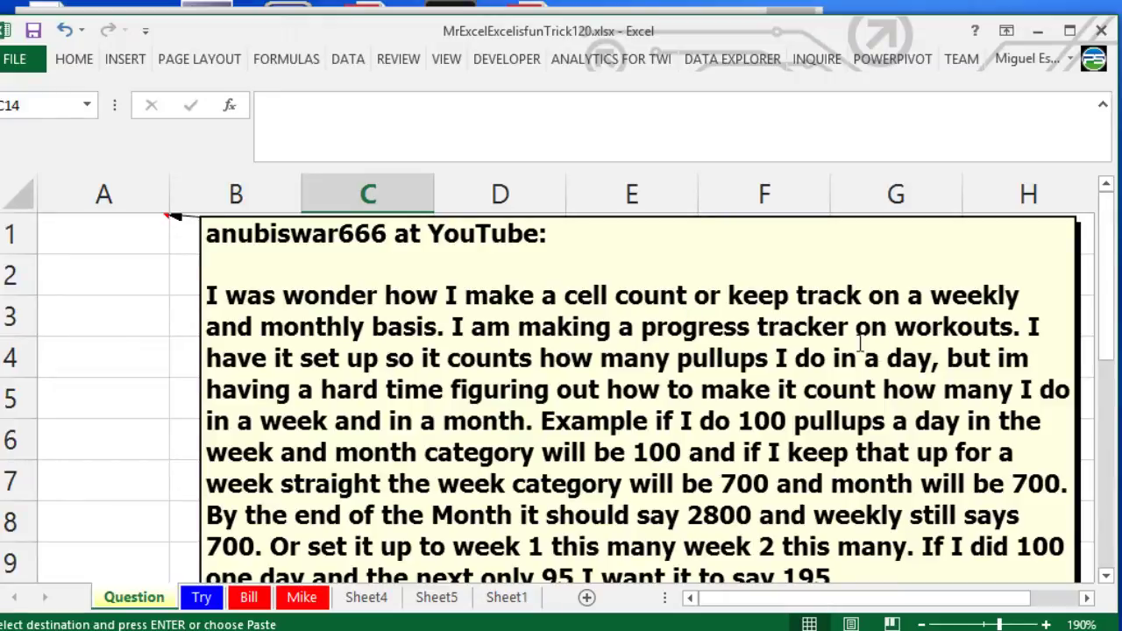
pyautogui.click(203, 597)
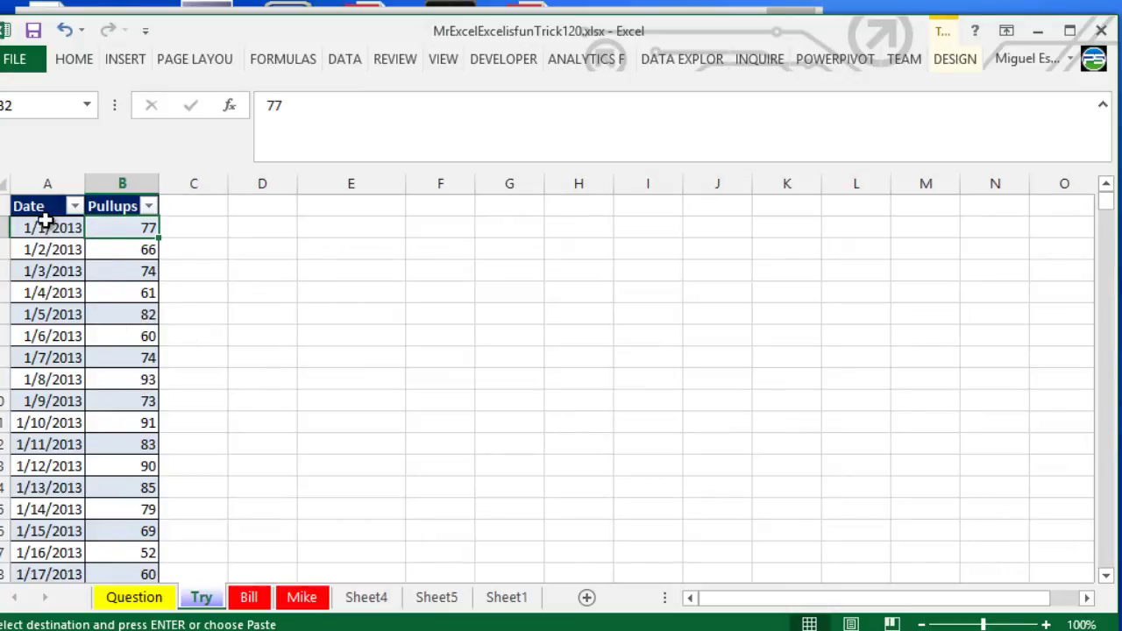
pyautogui.moveTo(44, 225); pyautogui.dragTo(119, 476)
pyautogui.click(131, 336)
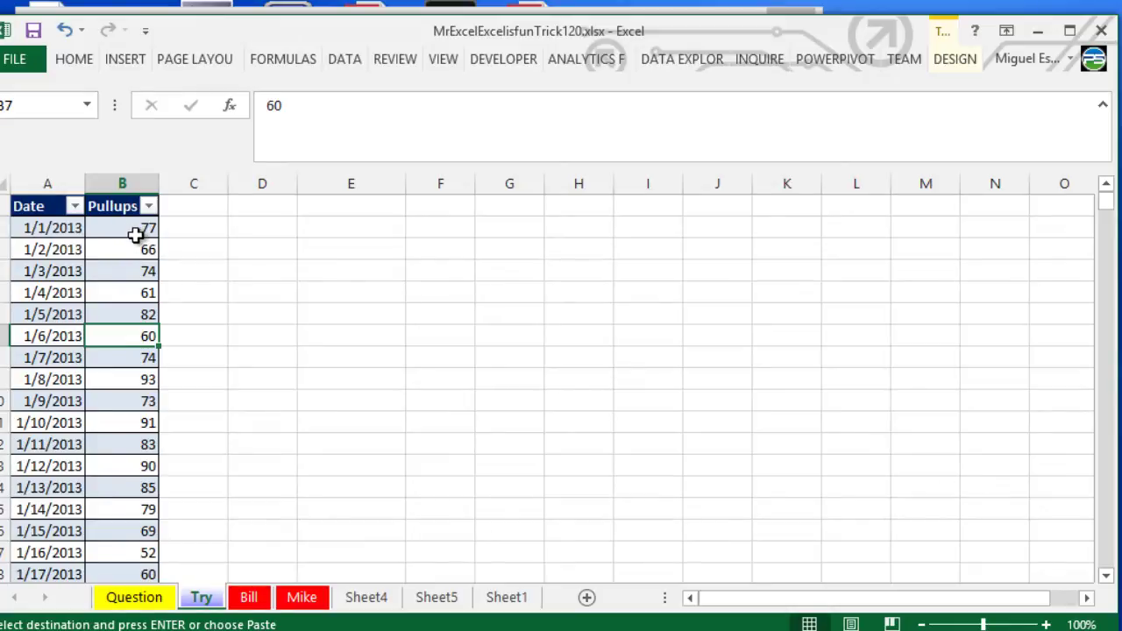
# Step: Review the Bill sheet's formula solution and highlight its weekly pullup totals
pyautogui.keyDown('ctrl'); pyautogui.click(251, 599); pyautogui.keyUp('ctrl')
pyautogui.hotkey('ctrl', 'pagedown')
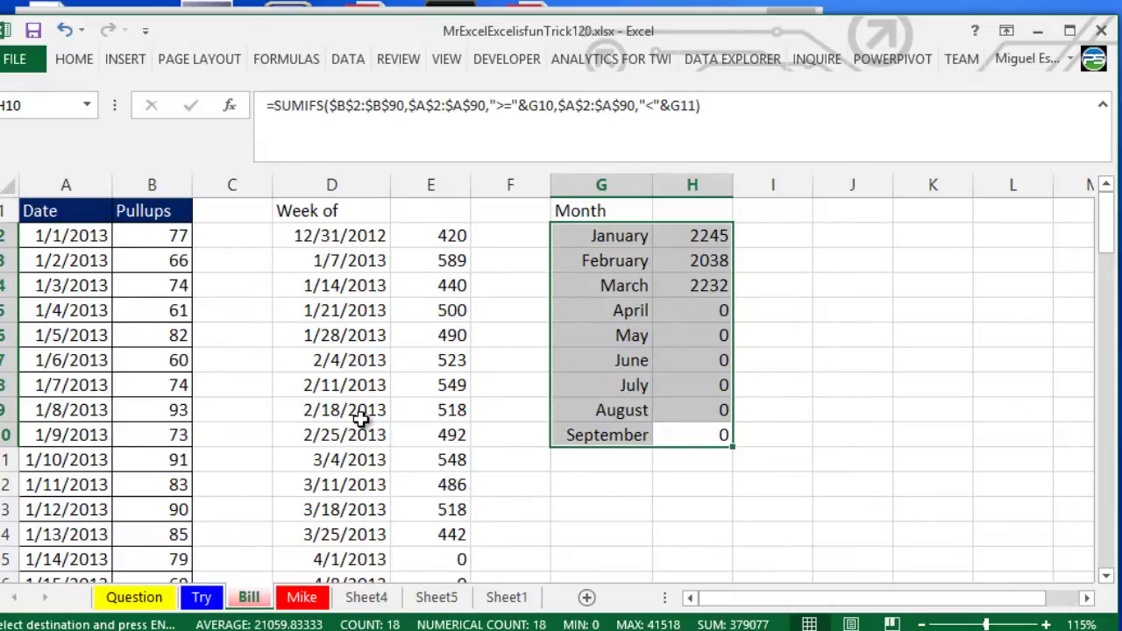
pyautogui.moveTo(309, 327); pyautogui.dragTo(427, 374)
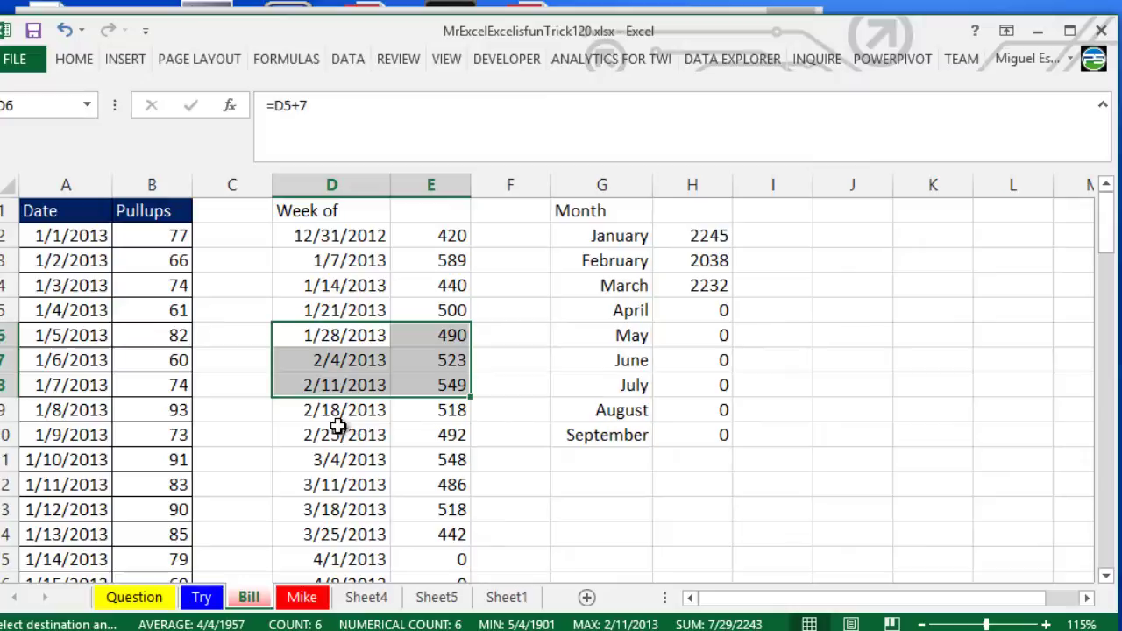
pyautogui.moveTo(351, 427); pyautogui.dragTo(423, 404)
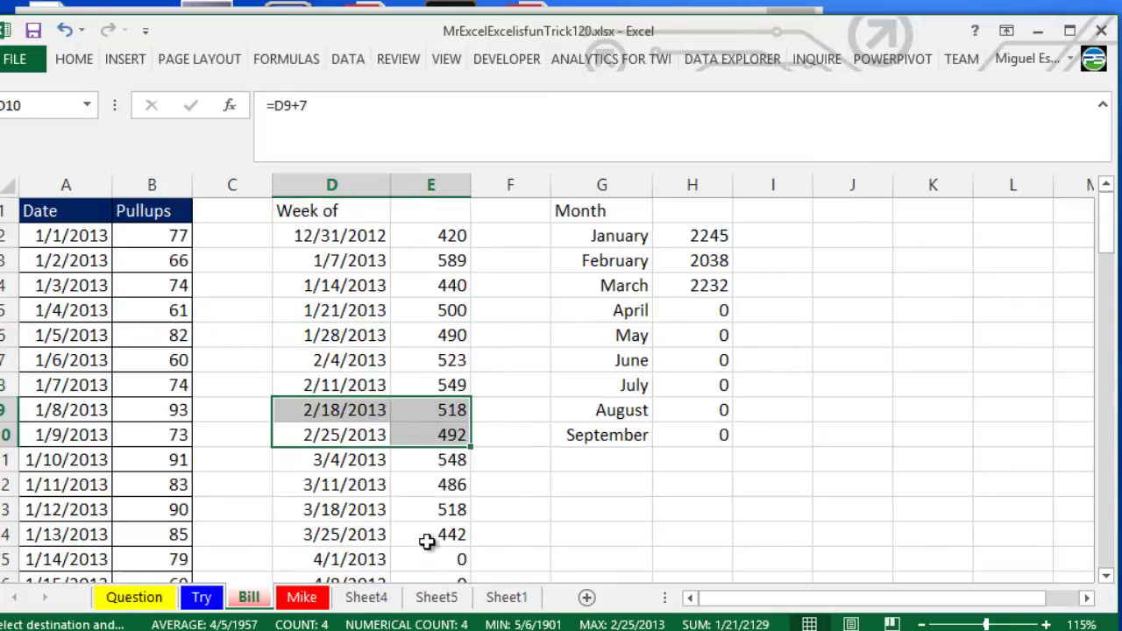
# Step: Inspect Sheet5's PivotTable of weekly Sum of Pullups for Month 1, starting at 275
pyautogui.click(436, 597)
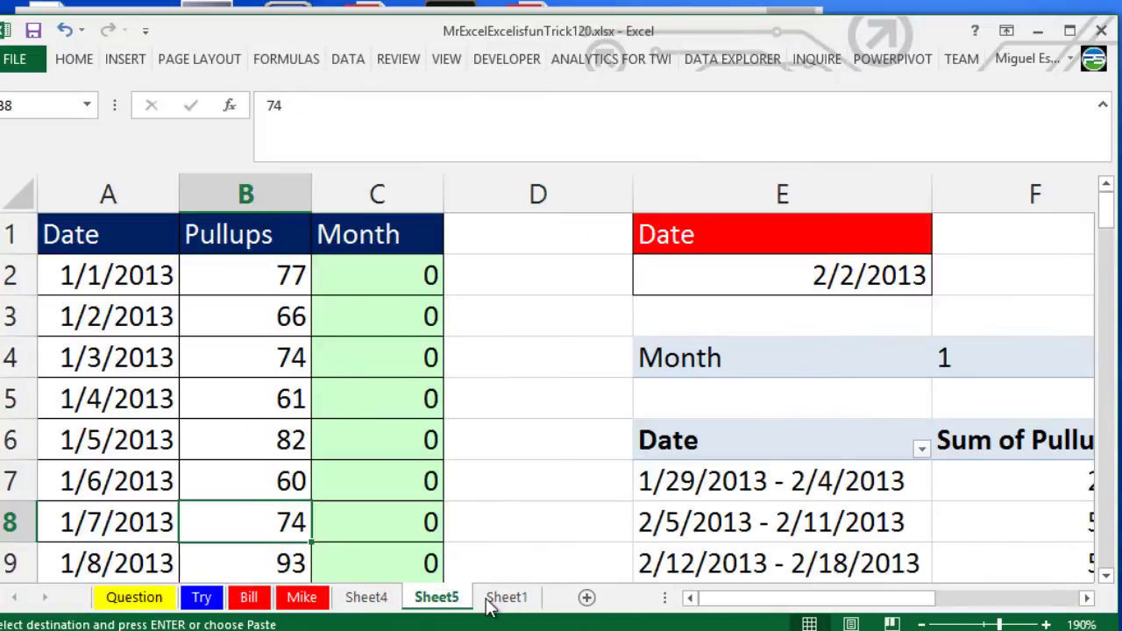
pyautogui.moveTo(819, 524); pyautogui.dragTo(734, 474)
pyautogui.click(734, 473)
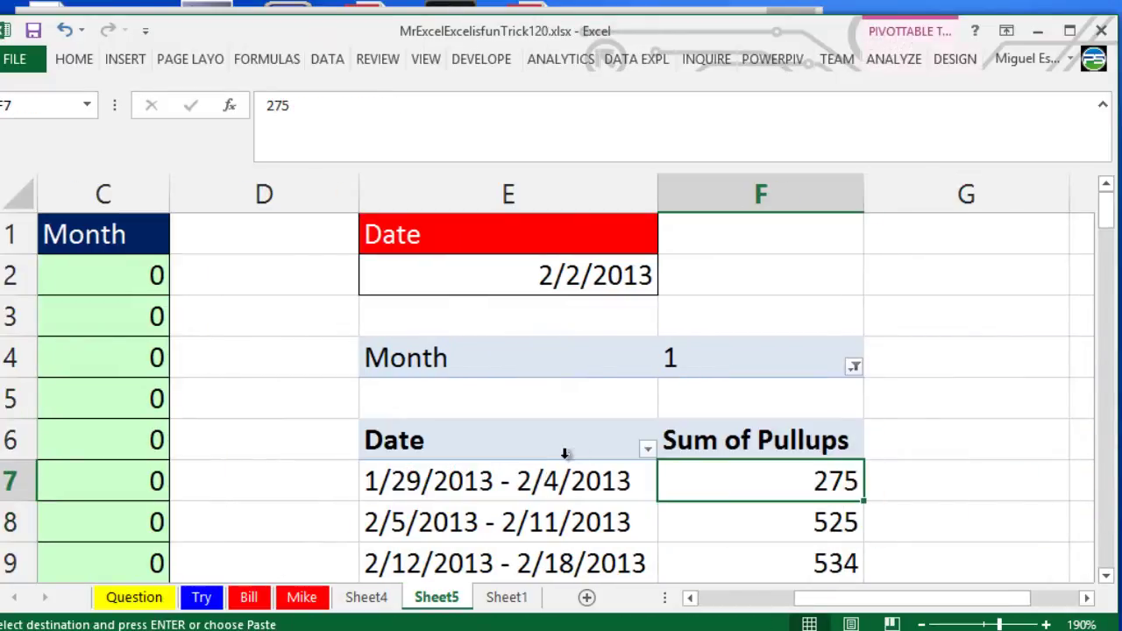
pyautogui.click(622, 487)
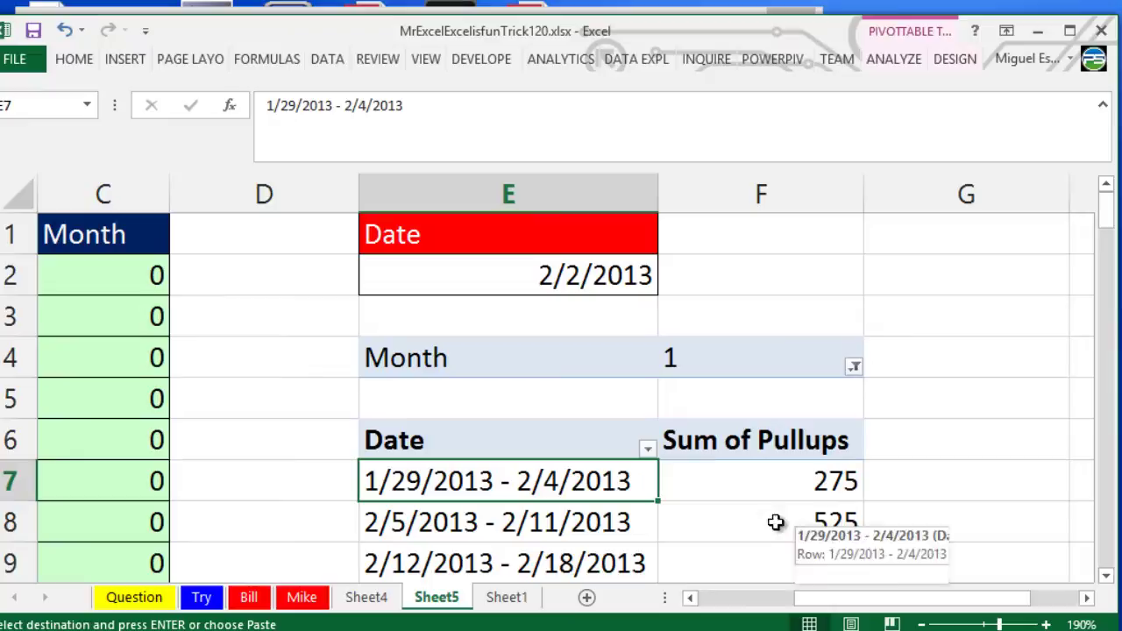
# Step: On Sheet1, browse the Date column starting at 1/4/2010 down to its last row
pyautogui.click(507, 597)
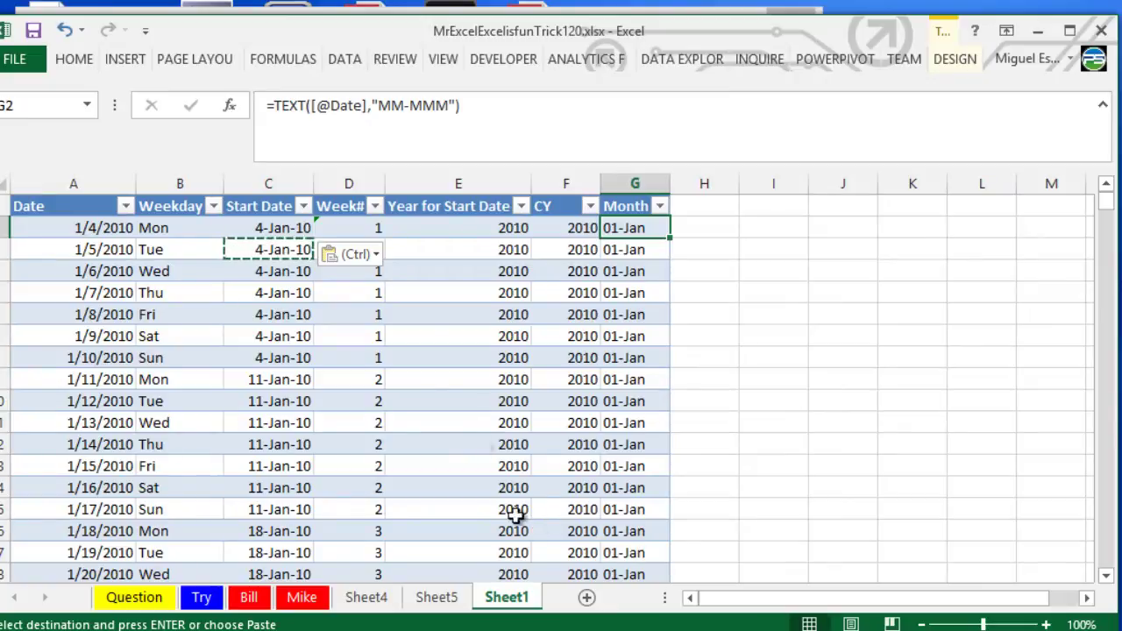
pyautogui.click(107, 230)
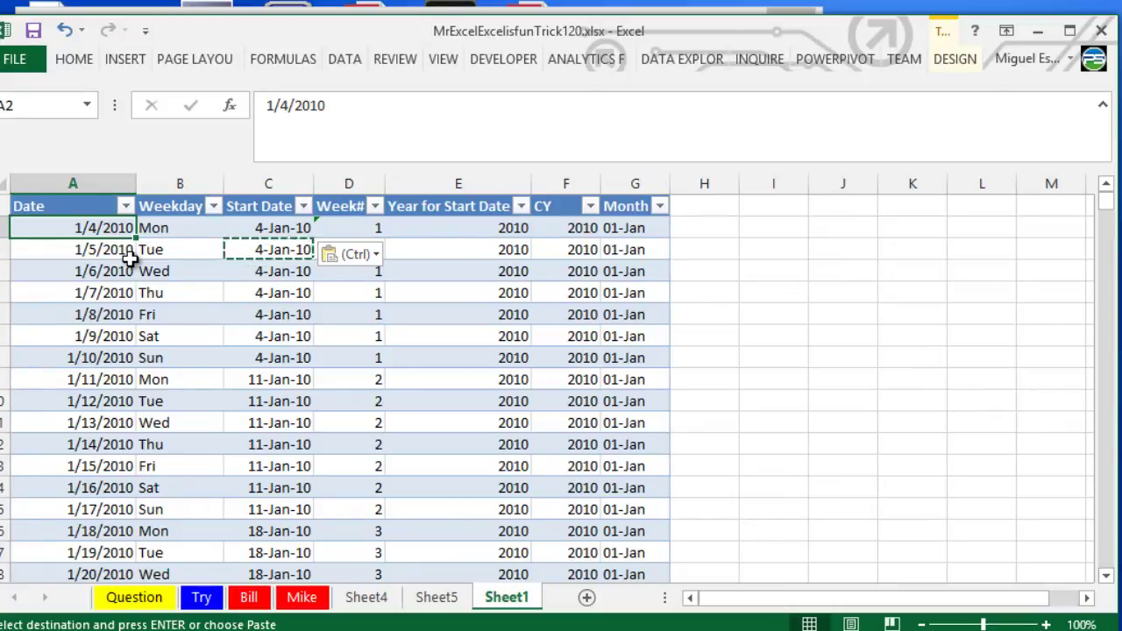
pyautogui.press('Up')
pyautogui.press('Down')
pyautogui.press('Down')
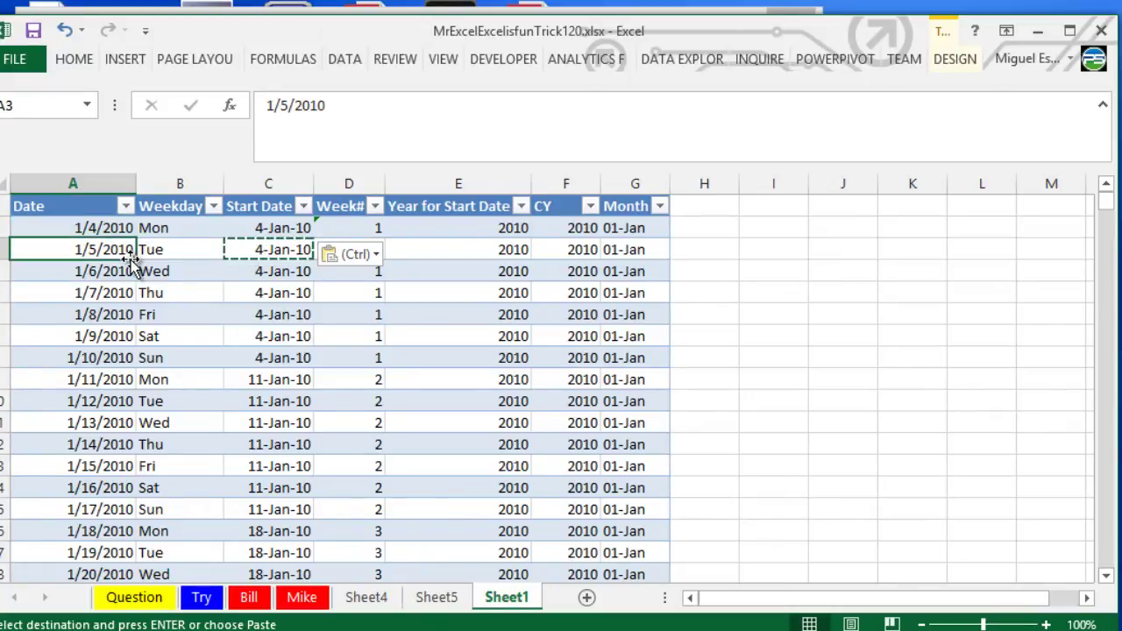
pyautogui.press('Up')
pyautogui.press('Up')
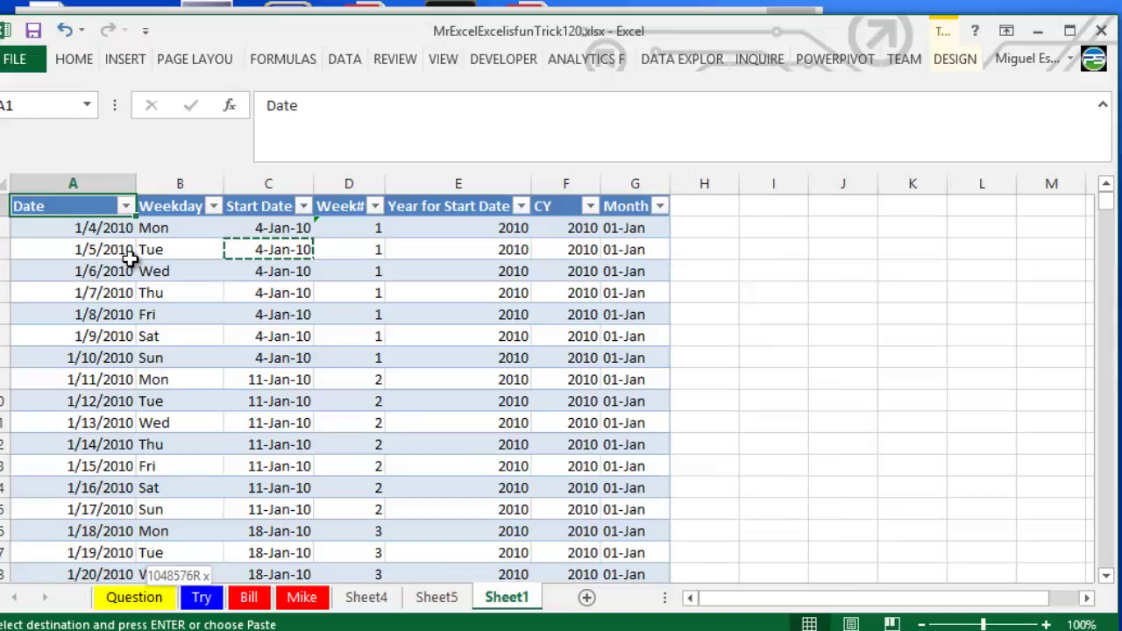
pyautogui.hotkey('ctrl', 'shift', 'Down')
pyautogui.hotkey('ctrl', 'Home')
pyautogui.press('Down')
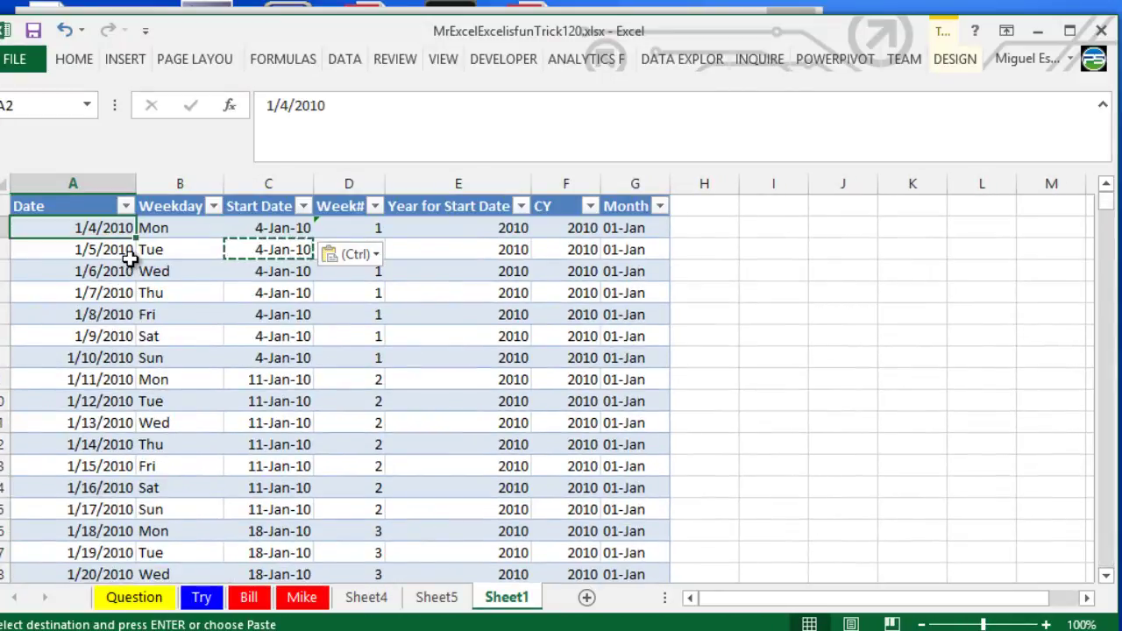
pyautogui.press('Down')
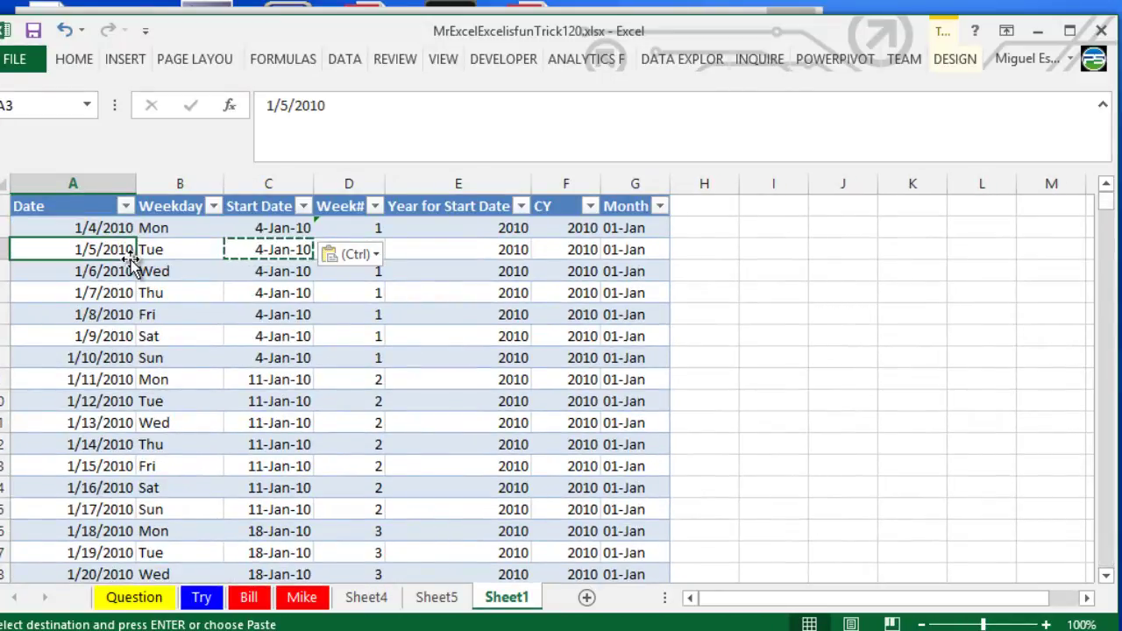
# Step: Inspect the Weekday column's TEXT formula that returns day names like Mon
pyautogui.press('Up')
pyautogui.press('Right')
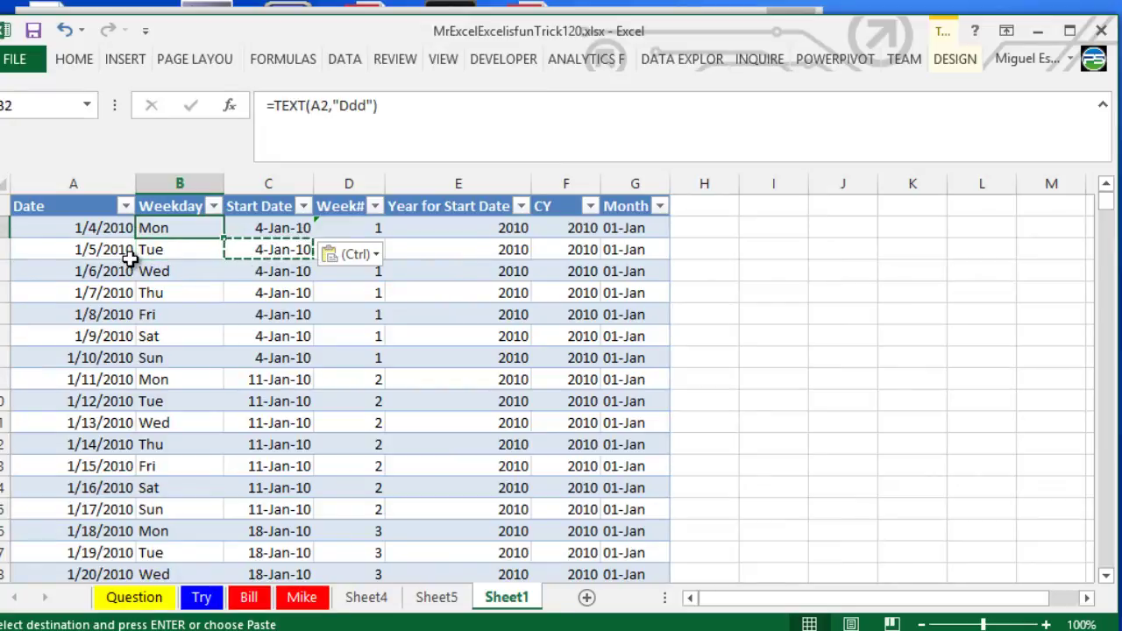
pyautogui.press('Up')
pyautogui.press('Right')
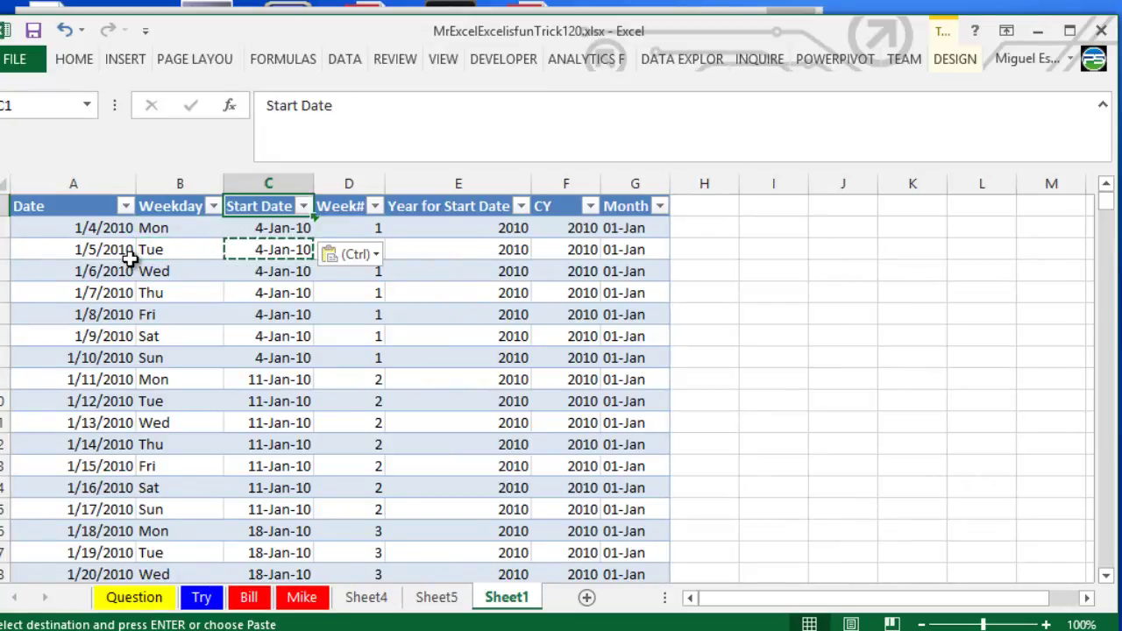
pyautogui.press('Left')
pyautogui.press('Down')
pyautogui.press('Left')
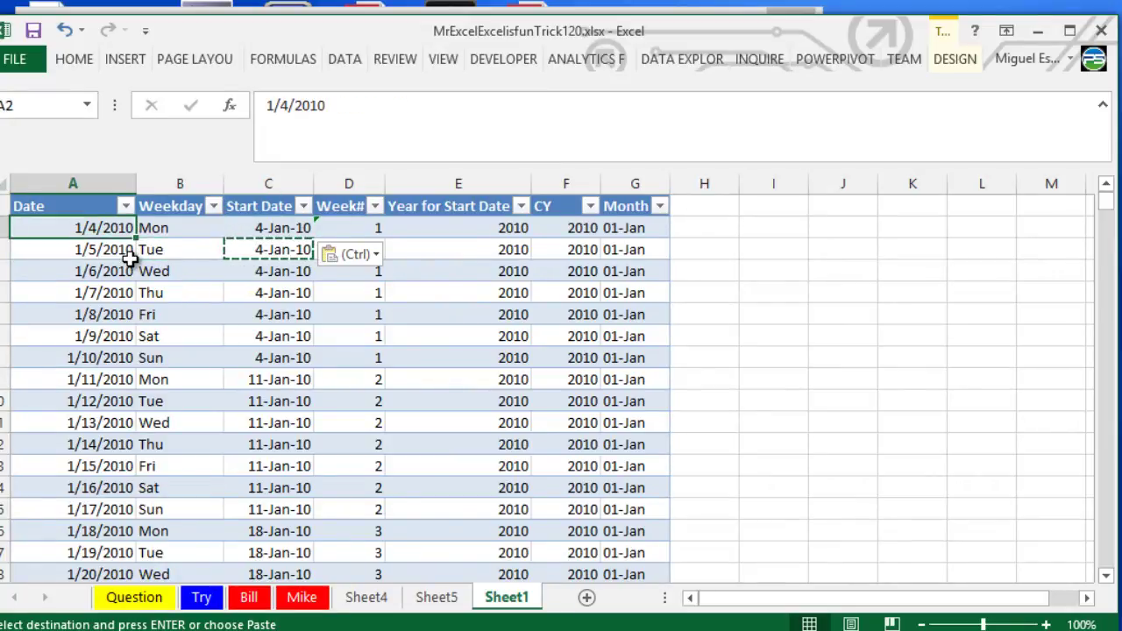
pyautogui.press('Right')
pyautogui.press('Right')
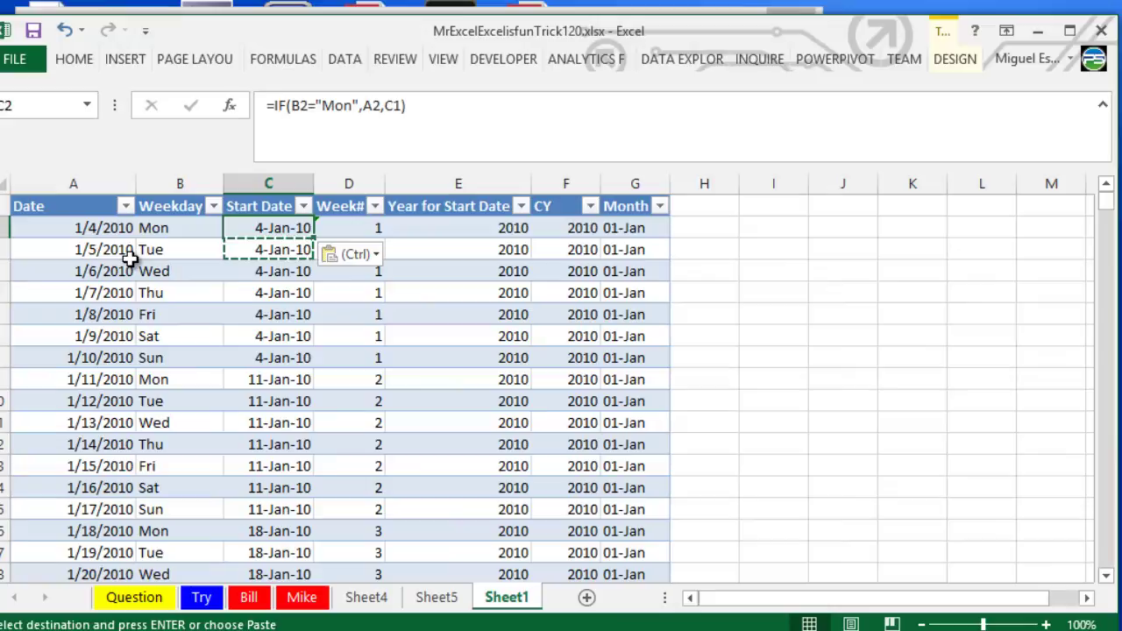
pyautogui.press('Left')
pyautogui.press('Left')
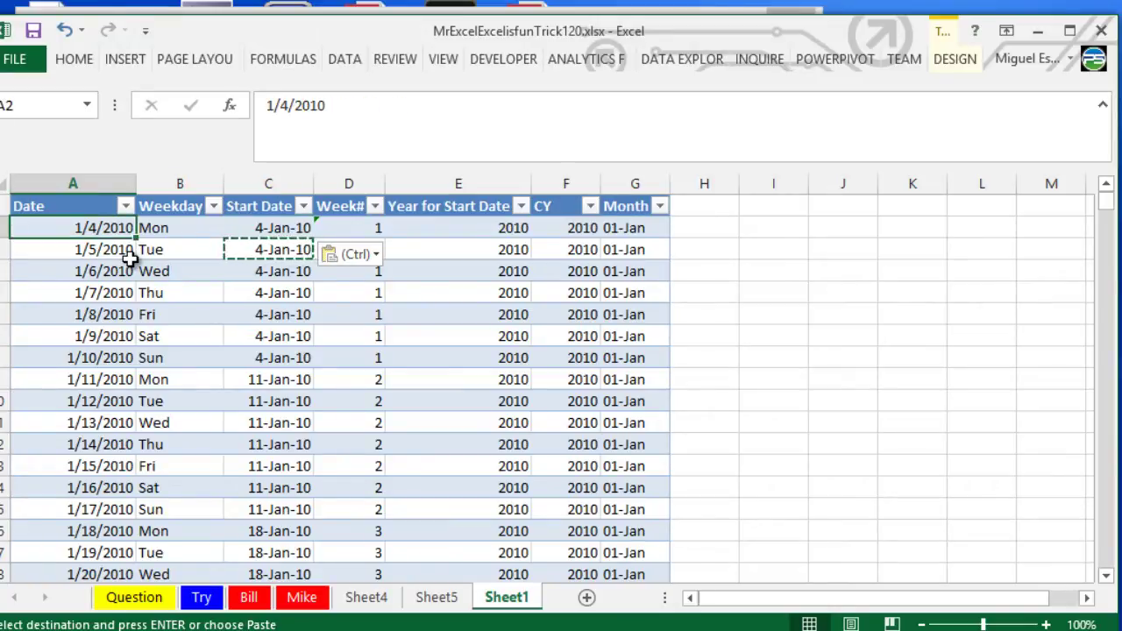
pyautogui.press('Right')
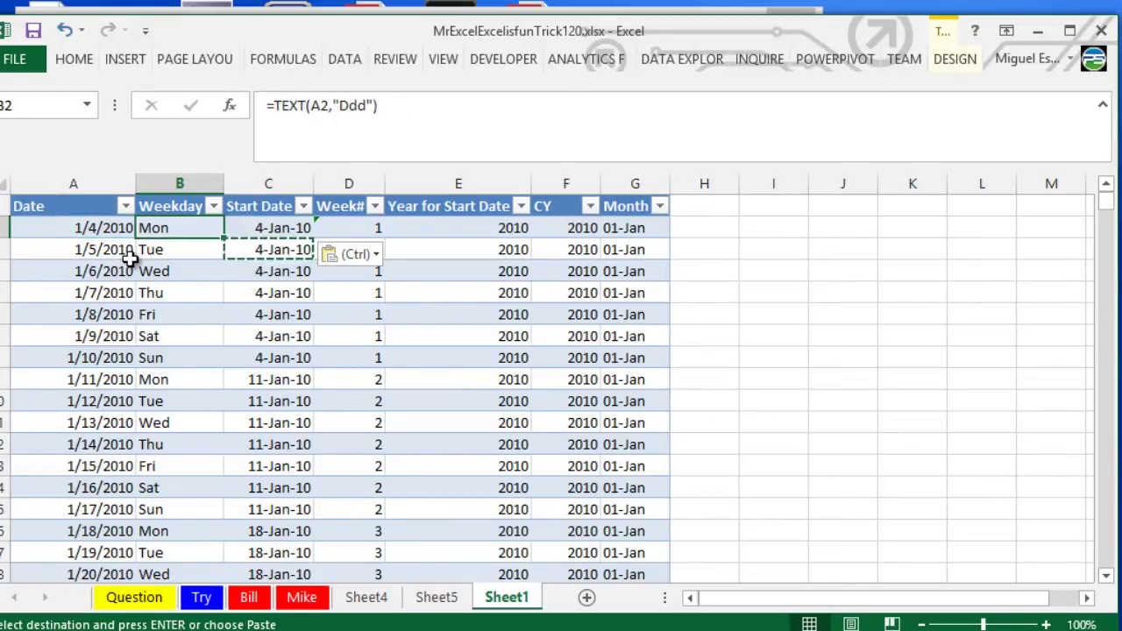
# Step: Check how the Start Date formula =IF(B2="Mon",A2,C1) gives each week's Monday, then reach Week#
pyautogui.press('Right')
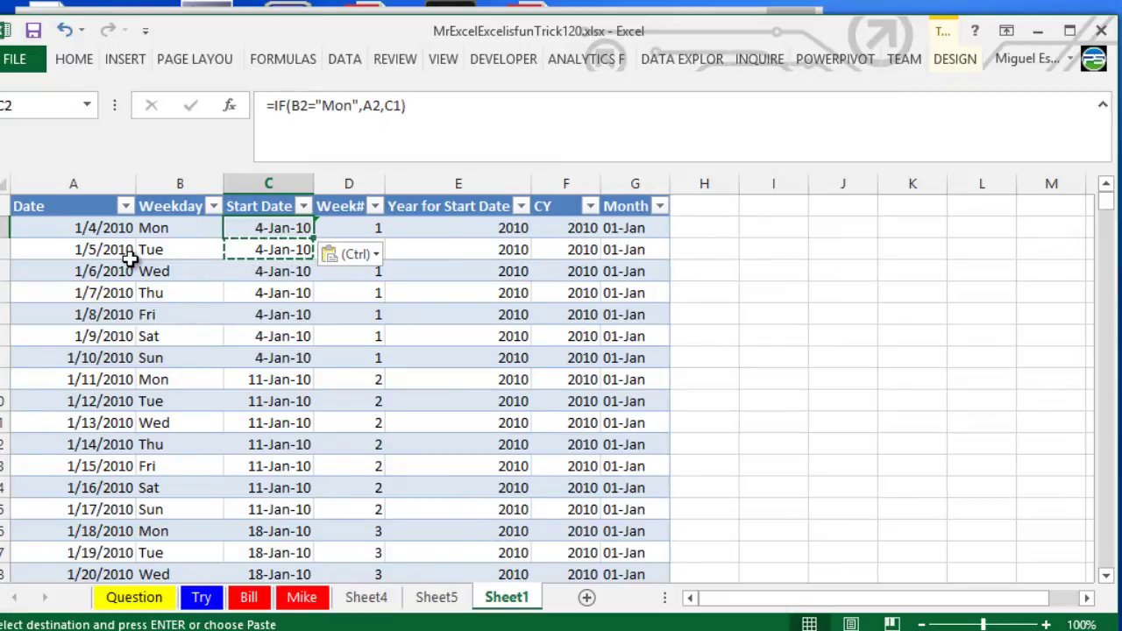
pyautogui.press('Down')
pyautogui.press('Up')
pyautogui.press('Left')
pyautogui.press('Left')
pyautogui.hotkey('shift', 'Down')
pyautogui.hotkey('shift', 'Down')
pyautogui.hotkey('shift', 'Down')
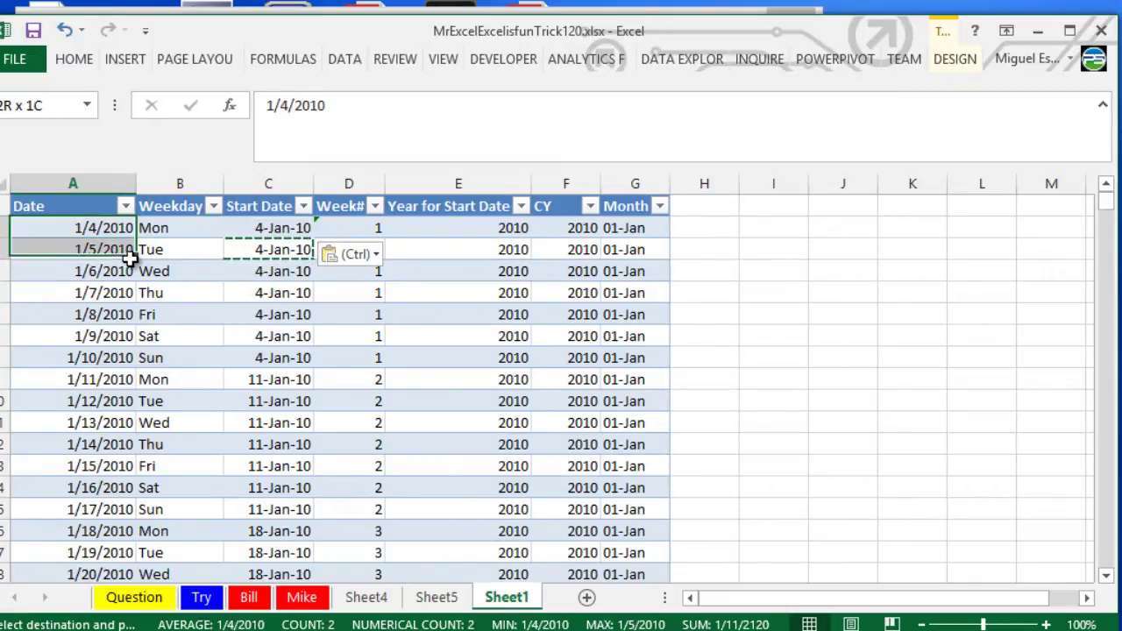
pyautogui.hotkey('shift', 'Down')
pyautogui.hotkey('shift', 'Down')
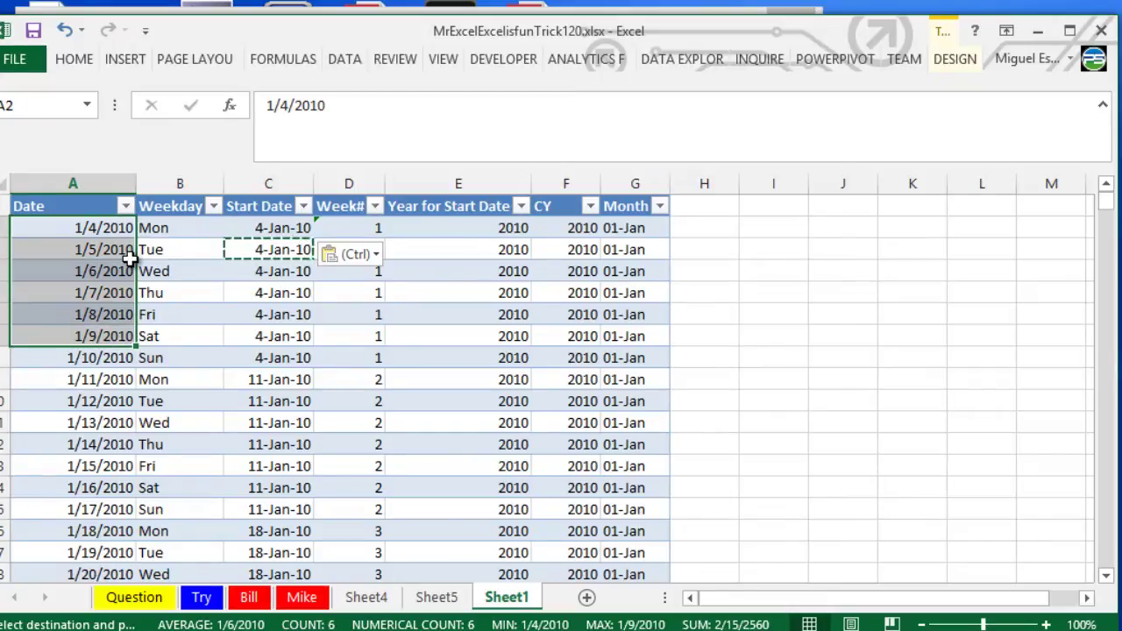
pyautogui.press('Right')
pyautogui.press('Right')
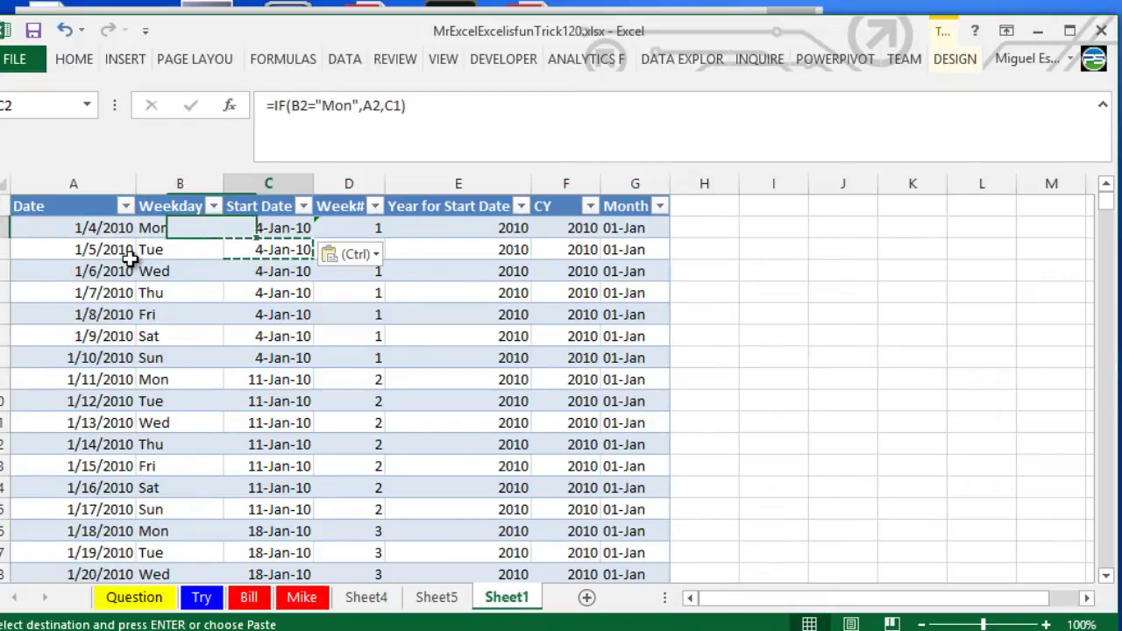
pyautogui.press('Down')
pyautogui.press('Up')
pyautogui.hotkey('shift', 'Down')
pyautogui.hotkey('shift', 'Down')
pyautogui.hotkey('shift', 'Down')
pyautogui.hotkey('shift', 'Down')
pyautogui.hotkey('shift', 'Down')
pyautogui.hotkey('shift', 'Down')
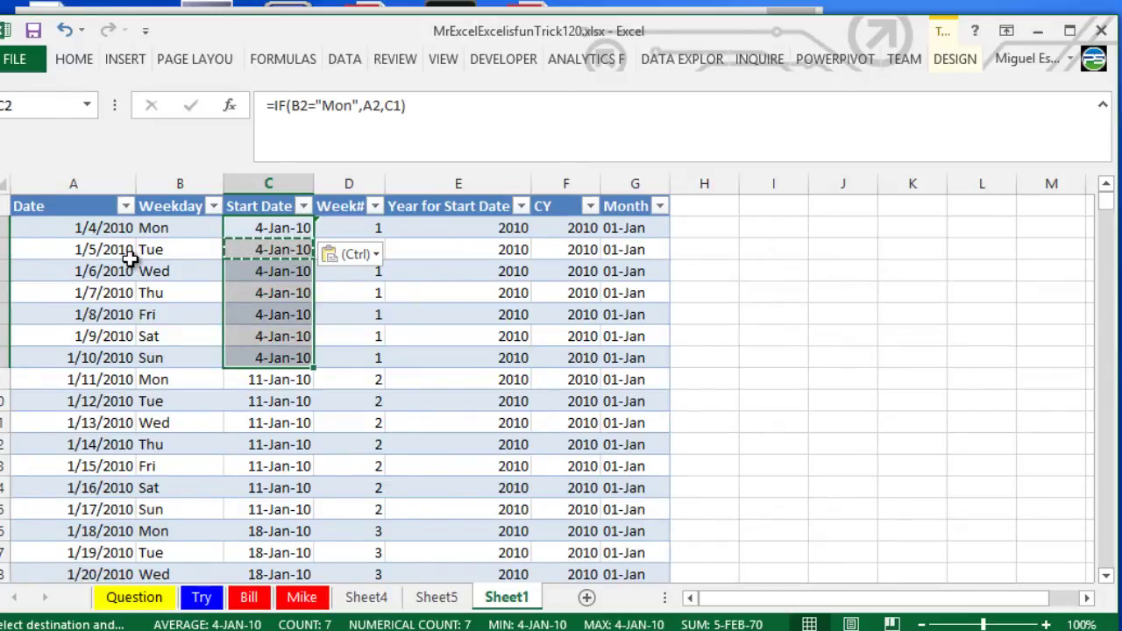
pyautogui.press('Right')
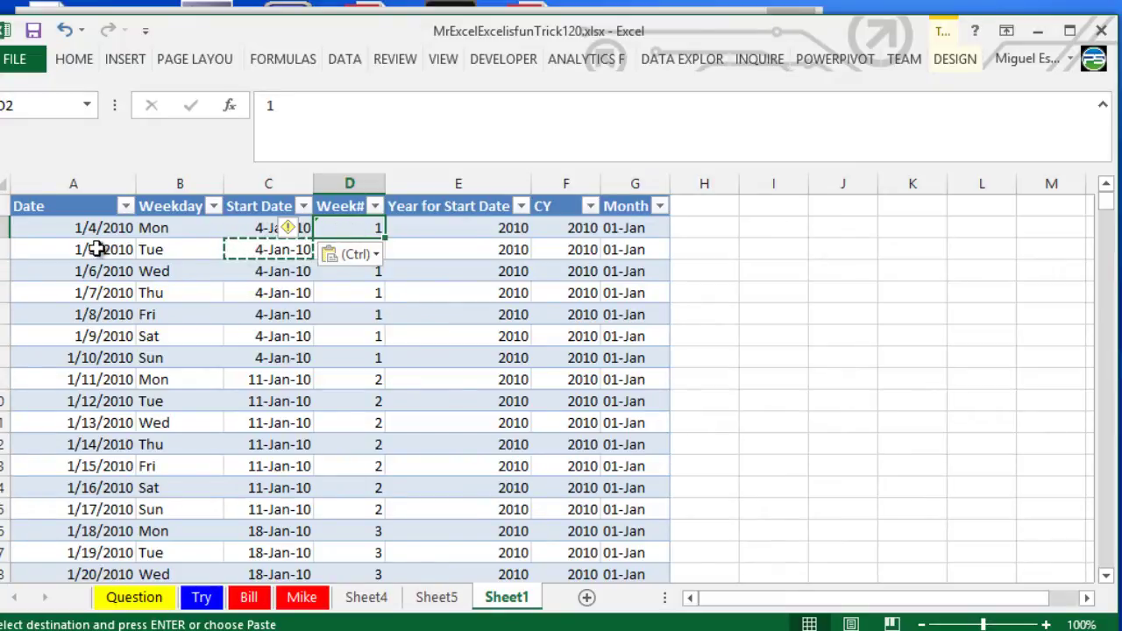
# Step: Inspect the Week# values and the Year for Start Date formula down the table
pyautogui.press('Down')
pyautogui.press('Down')
pyautogui.press('Down')
pyautogui.press('Down')
pyautogui.click(360, 379)
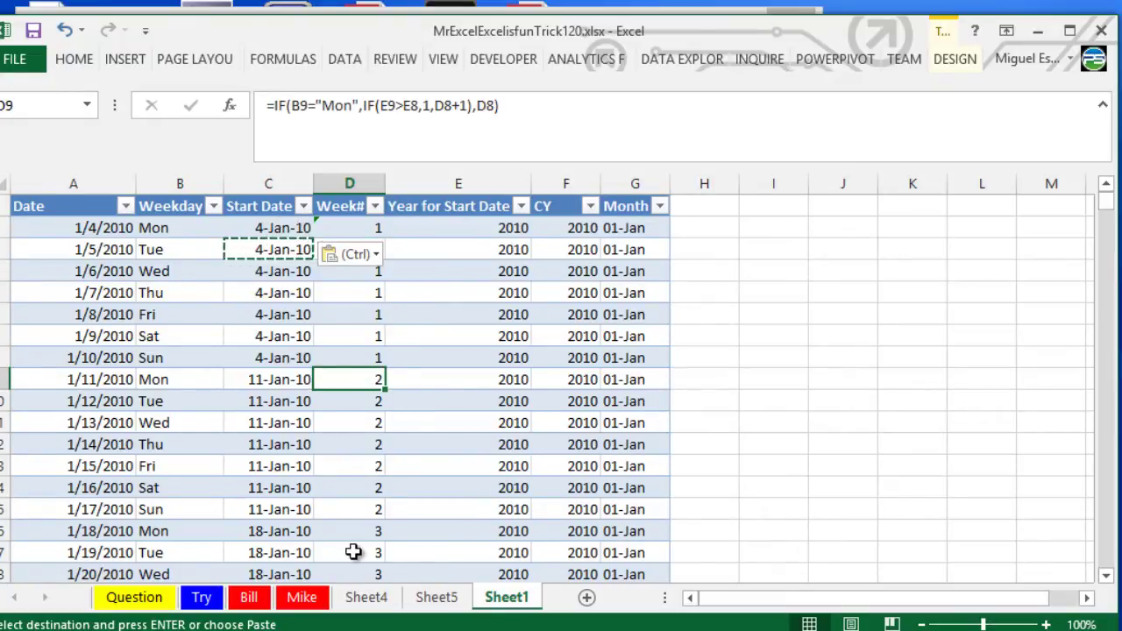
pyautogui.click(460, 233)
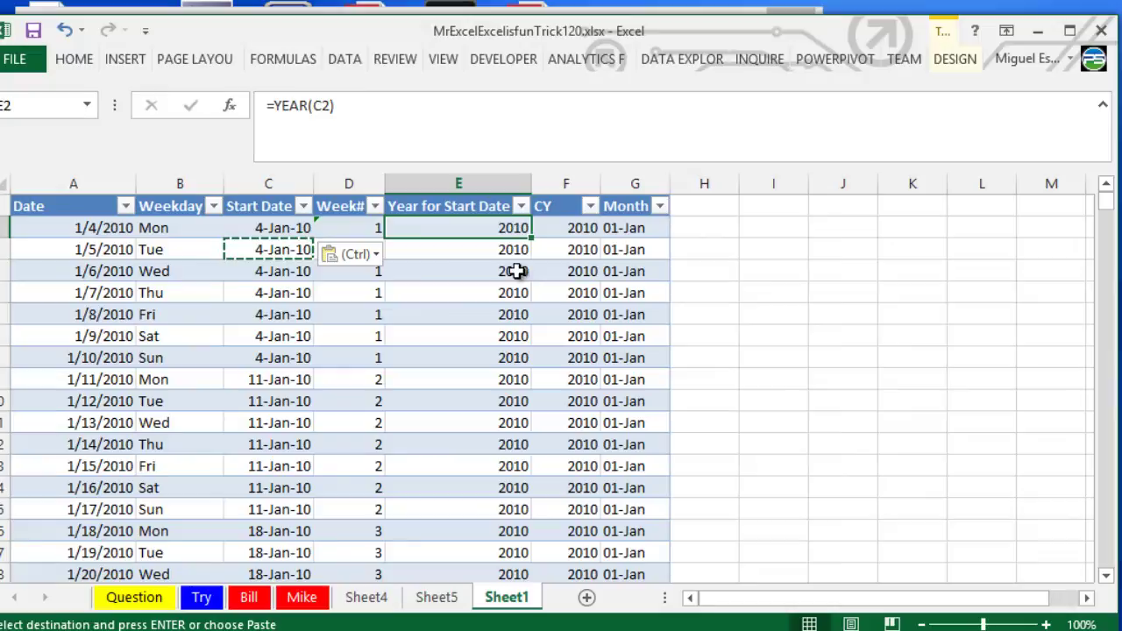
pyautogui.moveTo(479, 467); pyautogui.dragTo(461, 500)
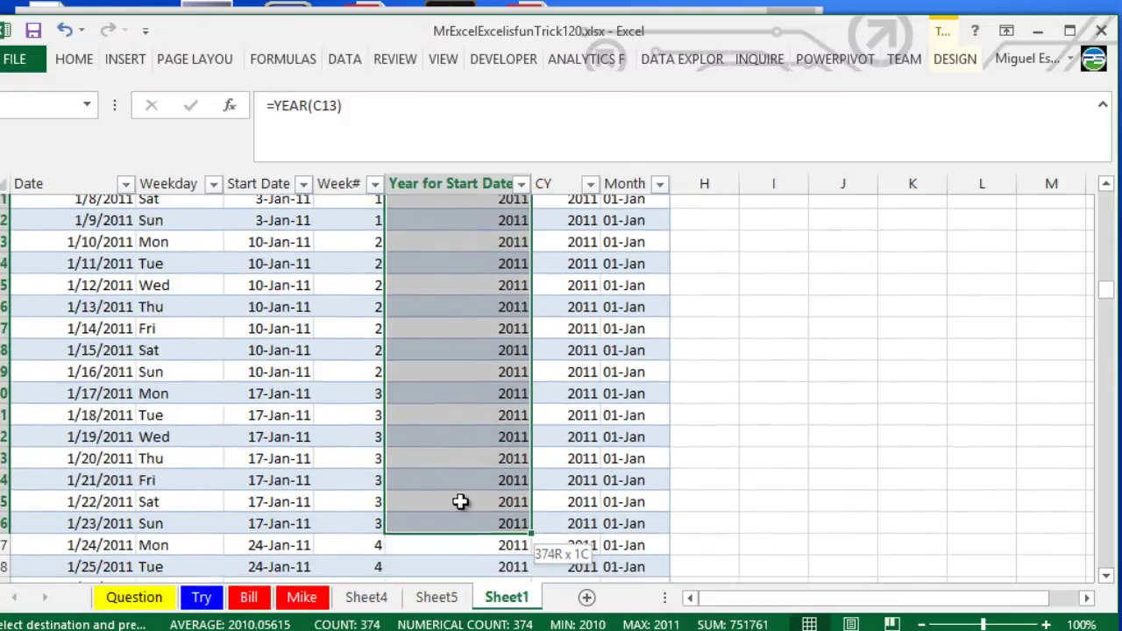
pyautogui.scroll(-3, 463, 420)
pyautogui.click(463, 373)
# Step: Compare the Week# and Start Date formulas for 1/1/2011 and 1/2/2011
pyautogui.press('Up')
pyautogui.press('Up')
pyautogui.press('Up')
pyautogui.press('Up')
pyautogui.press('Up')
pyautogui.press('Up')
pyautogui.press('Up')
pyautogui.press('Up')
pyautogui.press('Up')
pyautogui.press('Up')
pyautogui.press('Up')
pyautogui.press('Up')
pyautogui.press('Up')
pyautogui.press('Up')
pyautogui.press('Up')
pyautogui.press('Up')
pyautogui.press('Up')
pyautogui.press('Up')
pyautogui.press('Up')
pyautogui.press('Up')
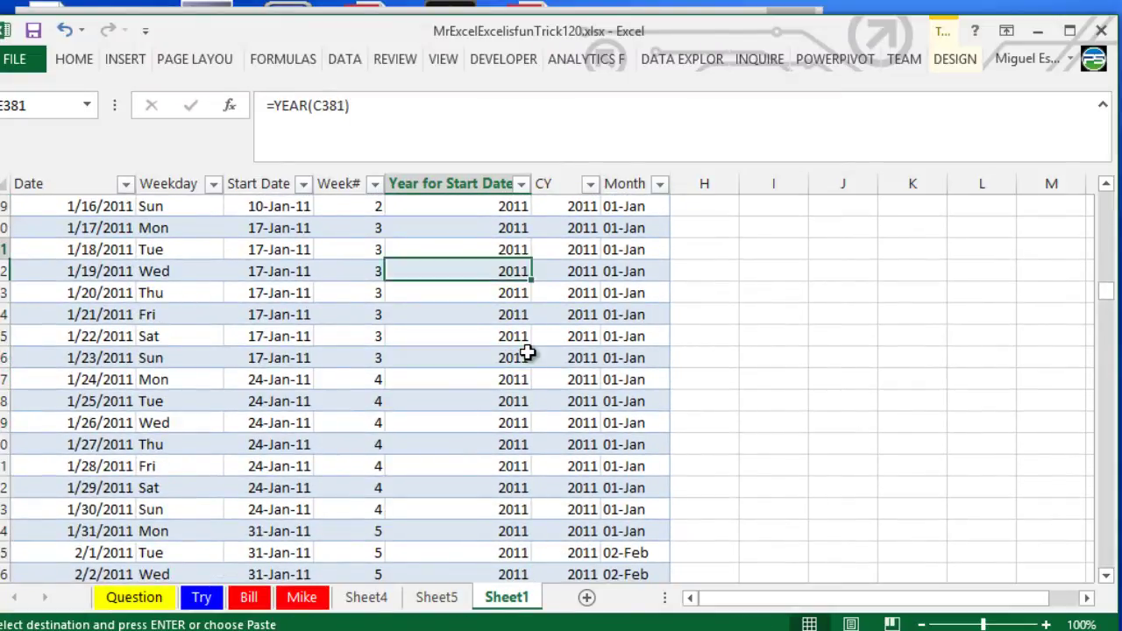
pyautogui.press('Down')
pyautogui.press('Down')
pyautogui.press('Down')
pyautogui.press('Left')
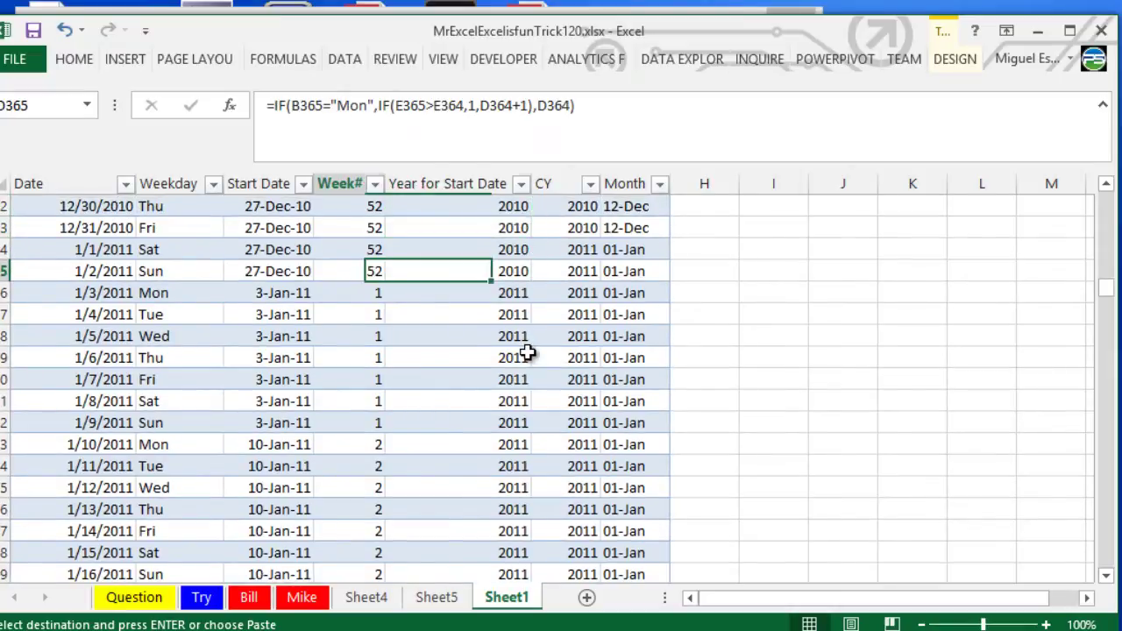
pyautogui.press('Left')
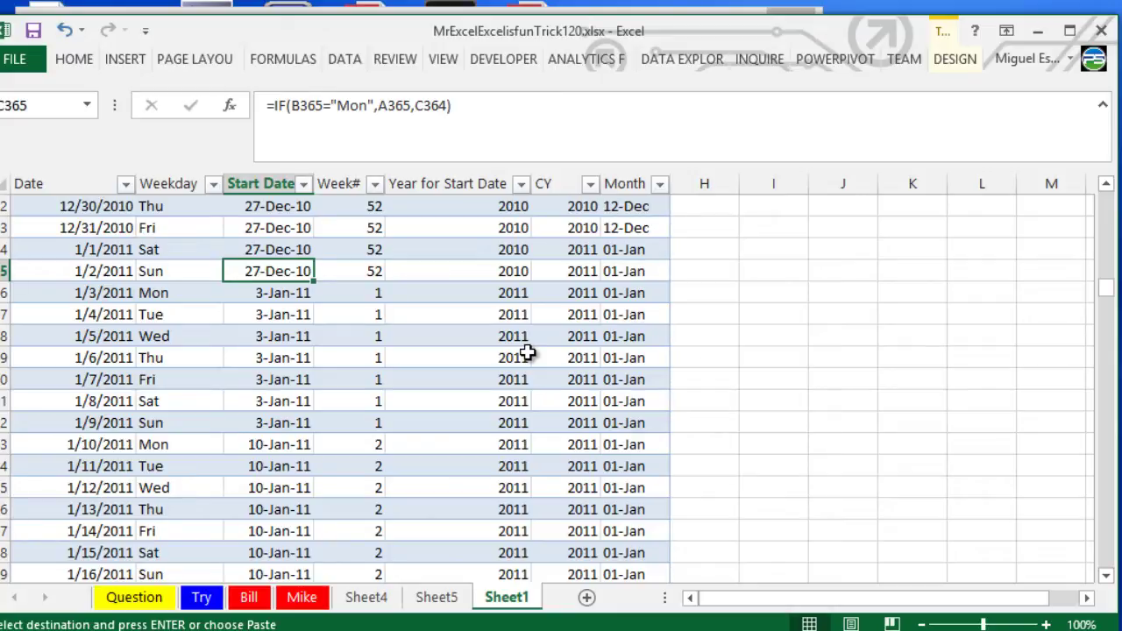
pyautogui.press('Left')
pyautogui.press('Left')
pyautogui.press('Up')
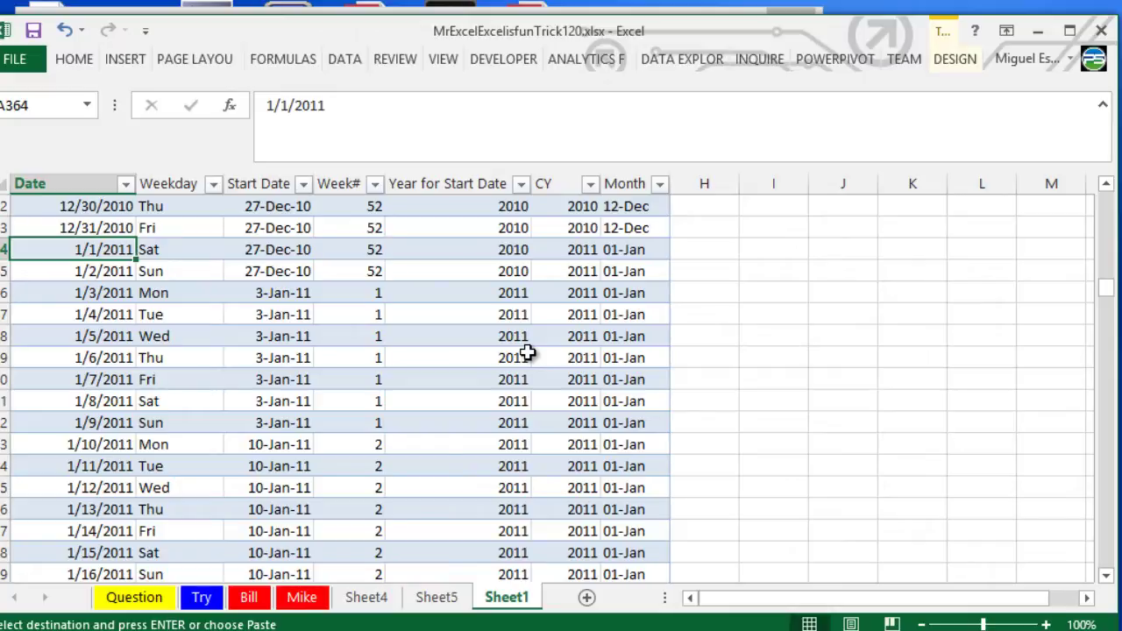
pyautogui.press('Right')
pyautogui.press('Right')
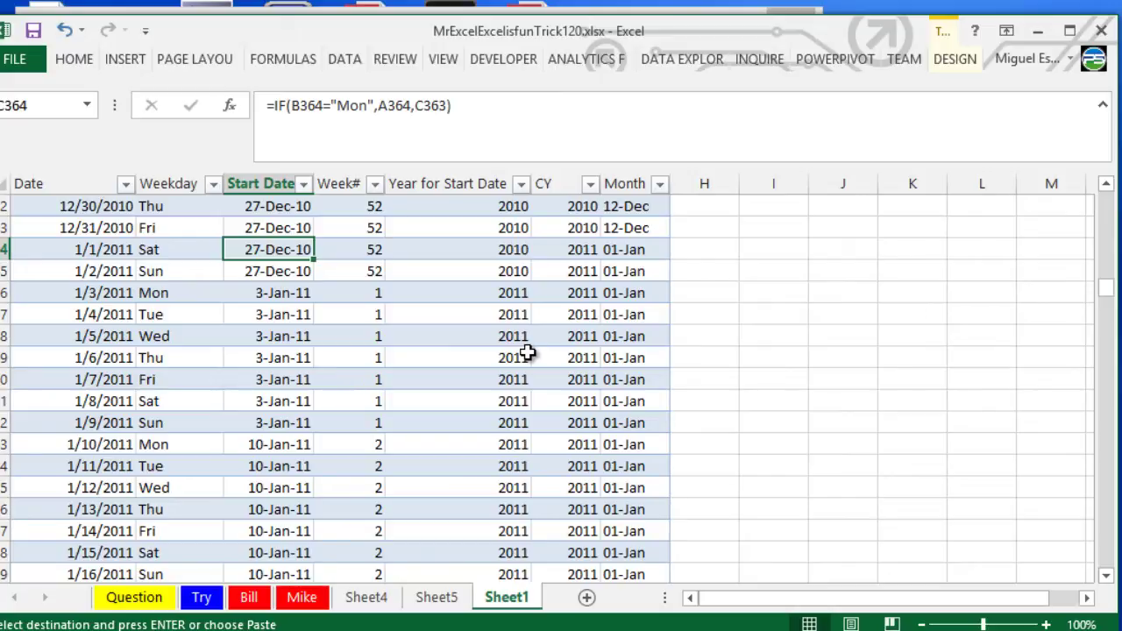
# Step: Check 1/1/2011's Year for Start Date (2010), CY (2011), Month and Weekday formulas
pyautogui.press('Left')
pyautogui.press('Left')
pyautogui.press('Right')
pyautogui.press('Right')
pyautogui.press('Right')
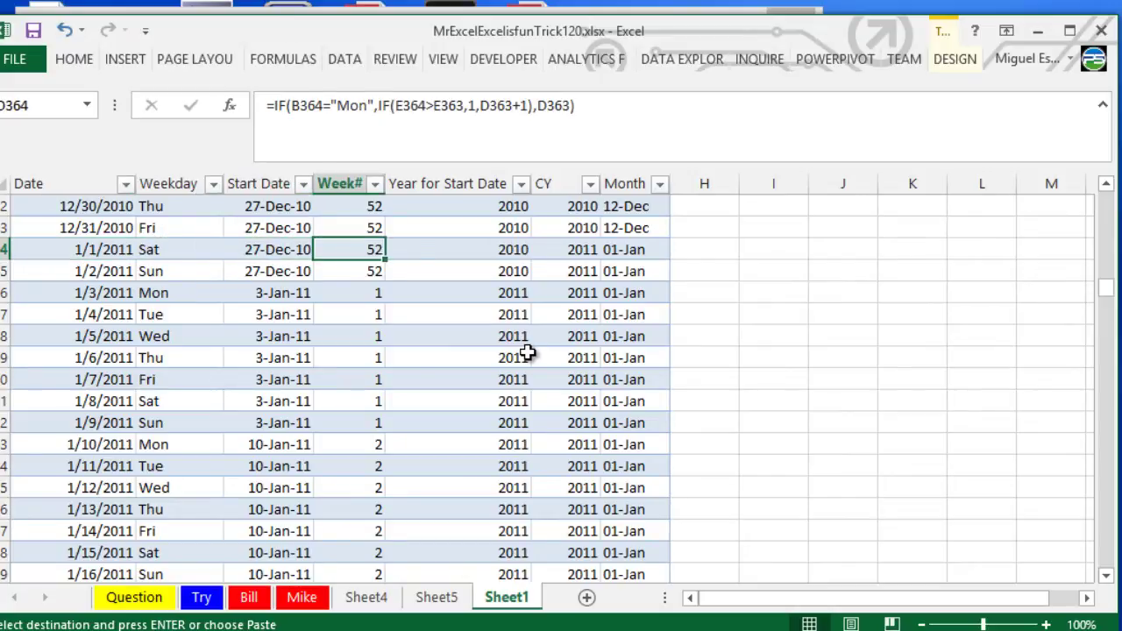
pyautogui.press('Right')
pyautogui.press('Left')
pyautogui.press('Left')
pyautogui.press('Left')
pyautogui.press('Left')
pyautogui.press('Right')
pyautogui.press('Right')
pyautogui.press('Right')
pyautogui.press('Right')
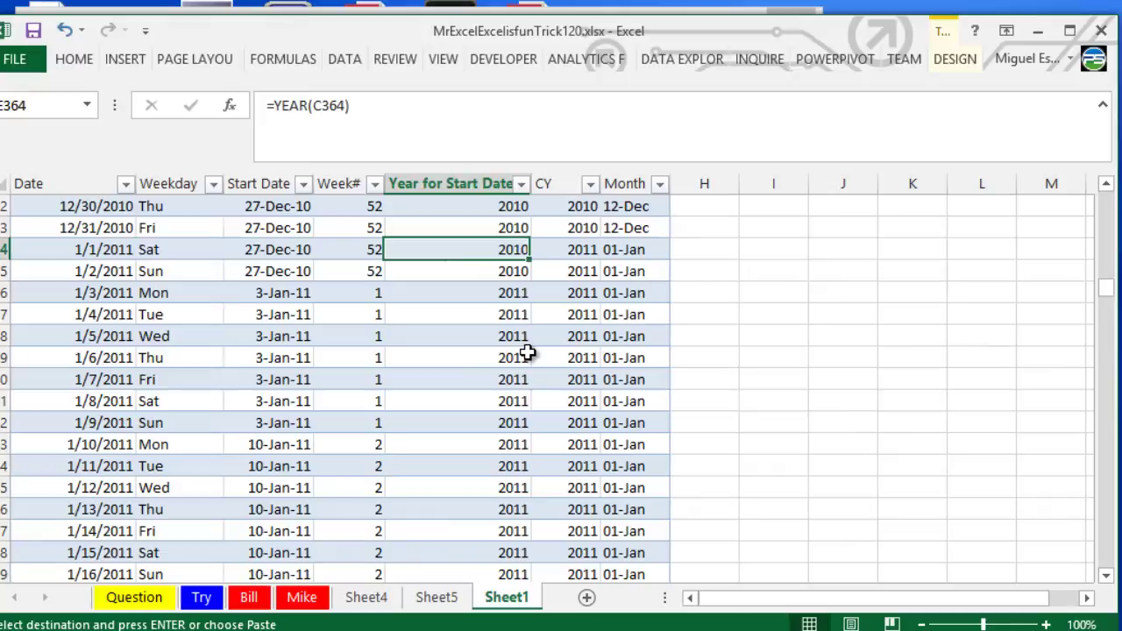
pyautogui.press('Right')
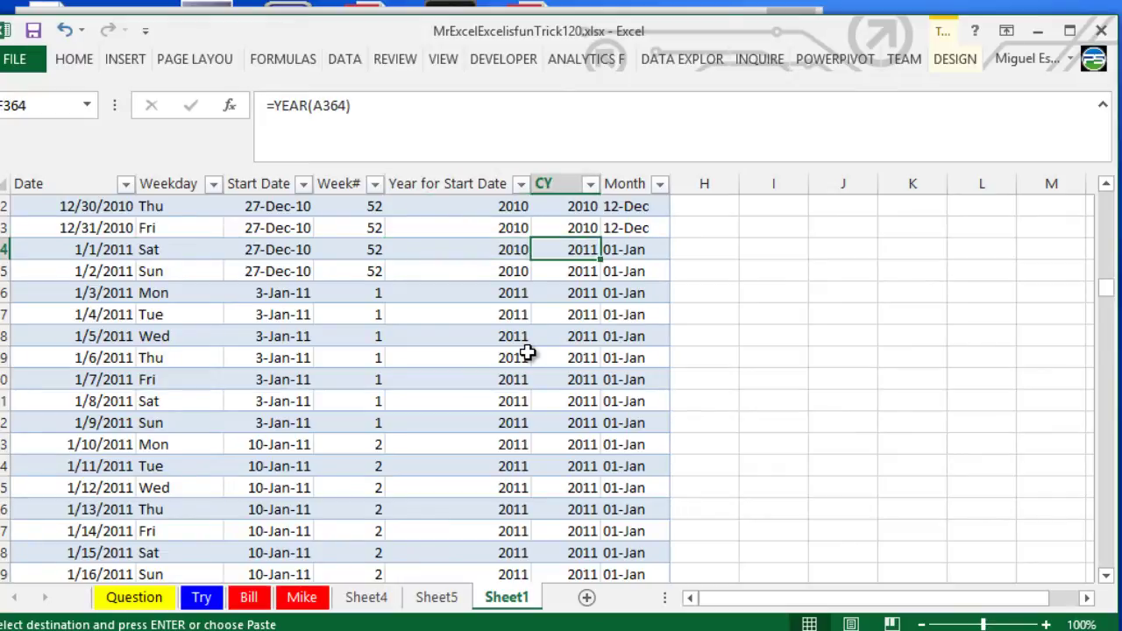
pyautogui.press('Left')
pyautogui.press('Left')
pyautogui.press('Left')
pyautogui.press('Left')
pyautogui.press('Left')
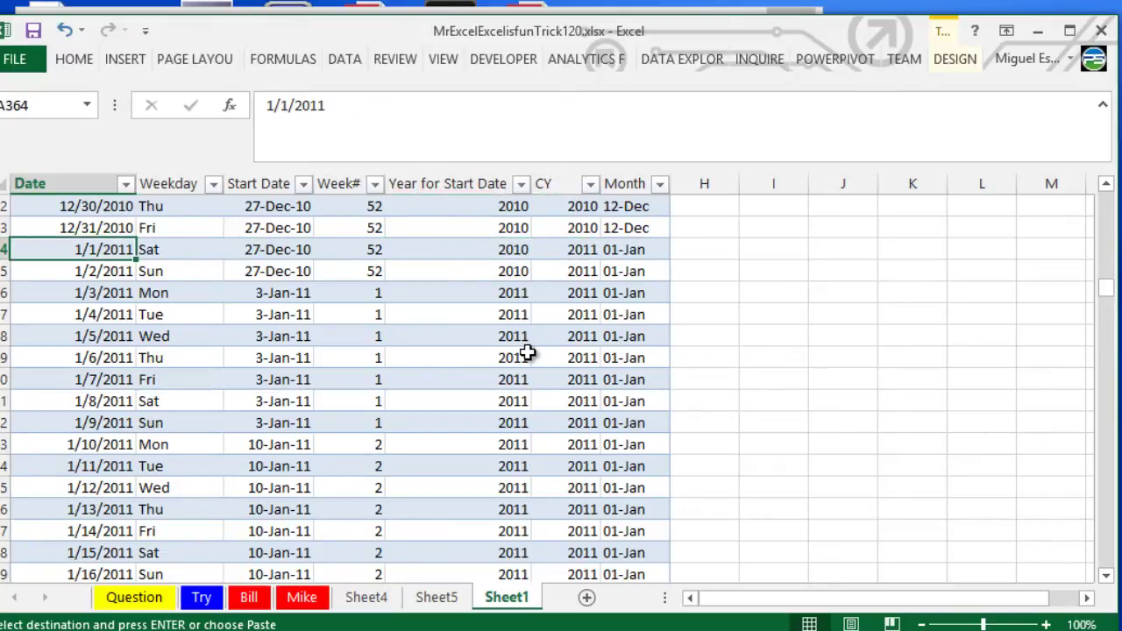
pyautogui.press('Right')
pyautogui.press('Right')
pyautogui.press('Right')
pyautogui.press('Right')
pyautogui.press('Right')
pyautogui.press('Right')
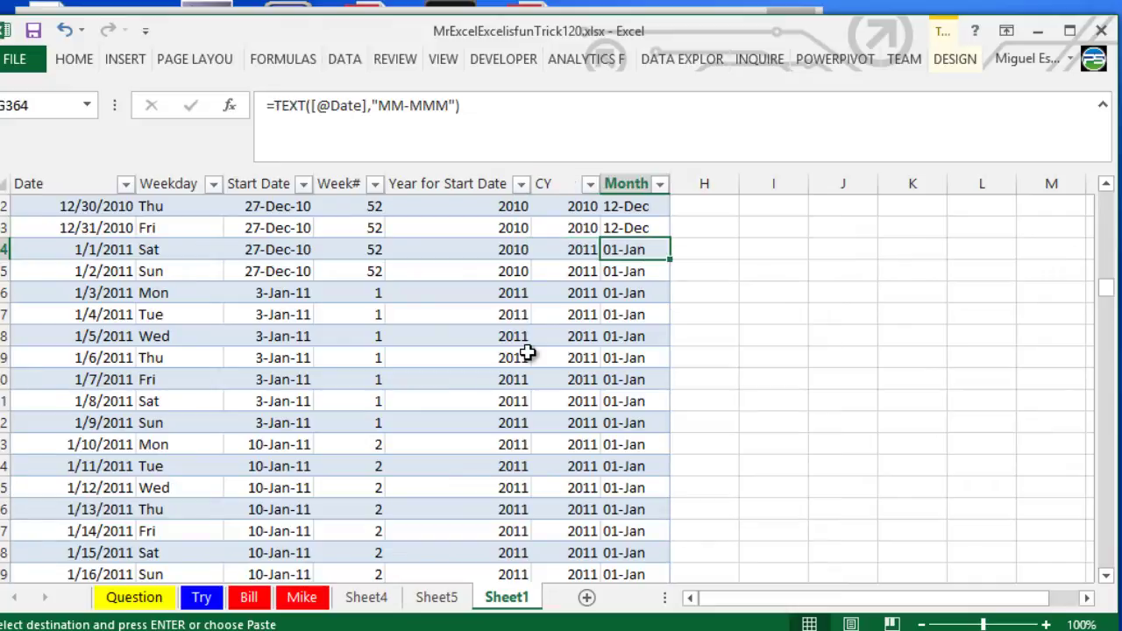
pyautogui.press('Left')
pyautogui.press('Left')
pyautogui.press('Left')
pyautogui.press('Left')
pyautogui.press('Left')
pyautogui.press('Left')
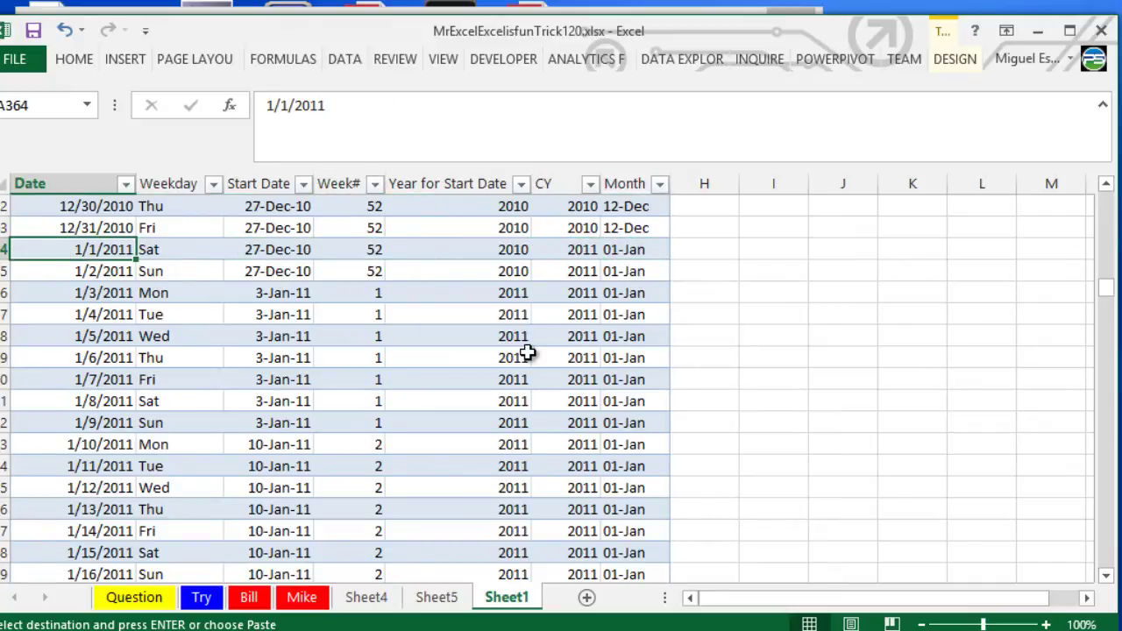
pyautogui.press('Right')
pyautogui.press('Right')
pyautogui.press('Right')
pyautogui.press('Right')
pyautogui.press('Right')
pyautogui.press('Right')
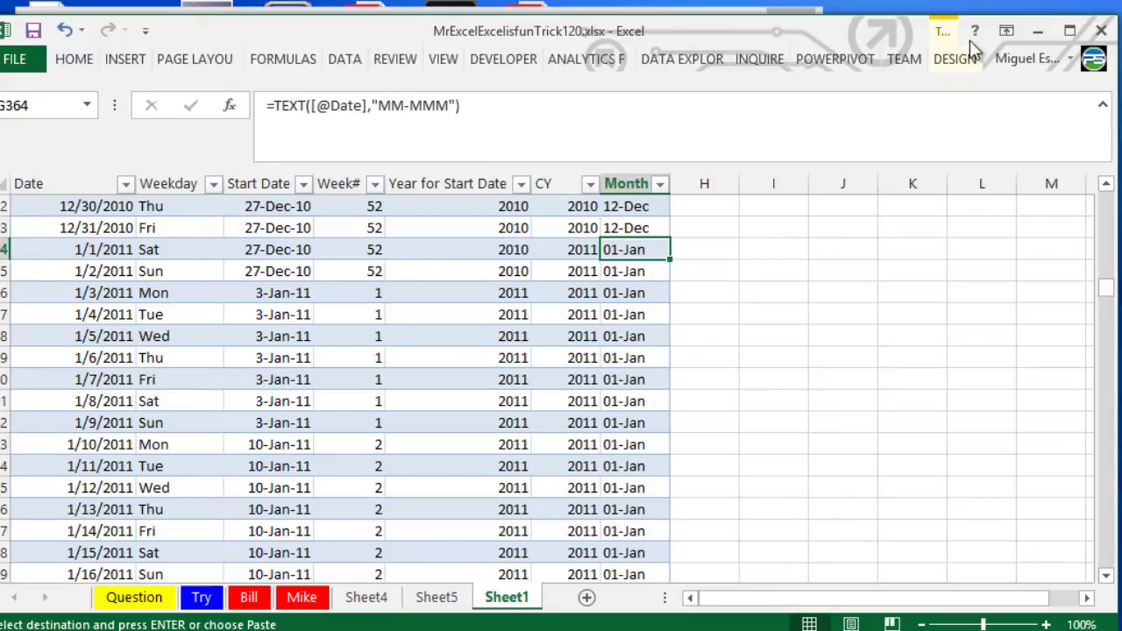
# Step: Open the Power Pivot data model window from the POWERPIVOT tab's Manage command
pyautogui.click(834, 59)
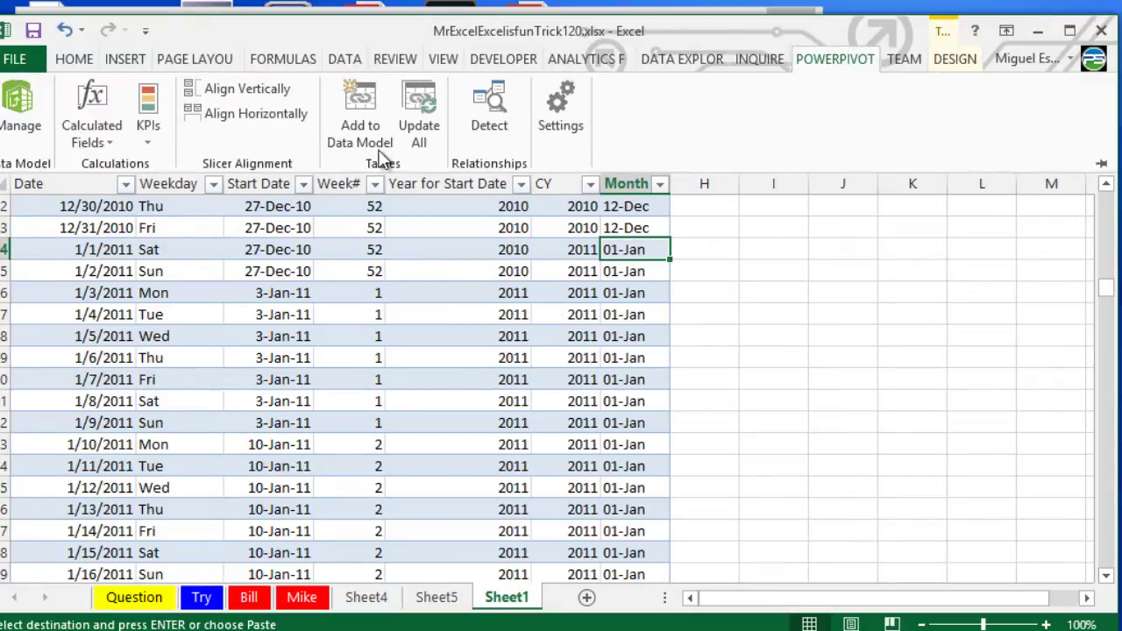
pyautogui.click(19, 121)
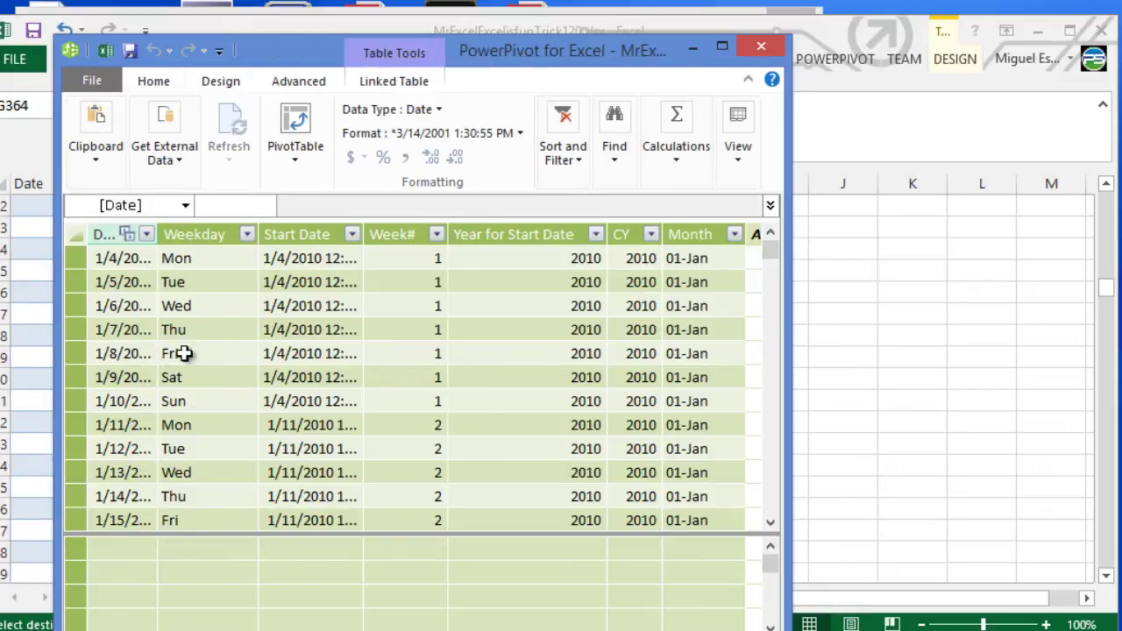
pyautogui.moveTo(135, 273); pyautogui.dragTo(518, 569)
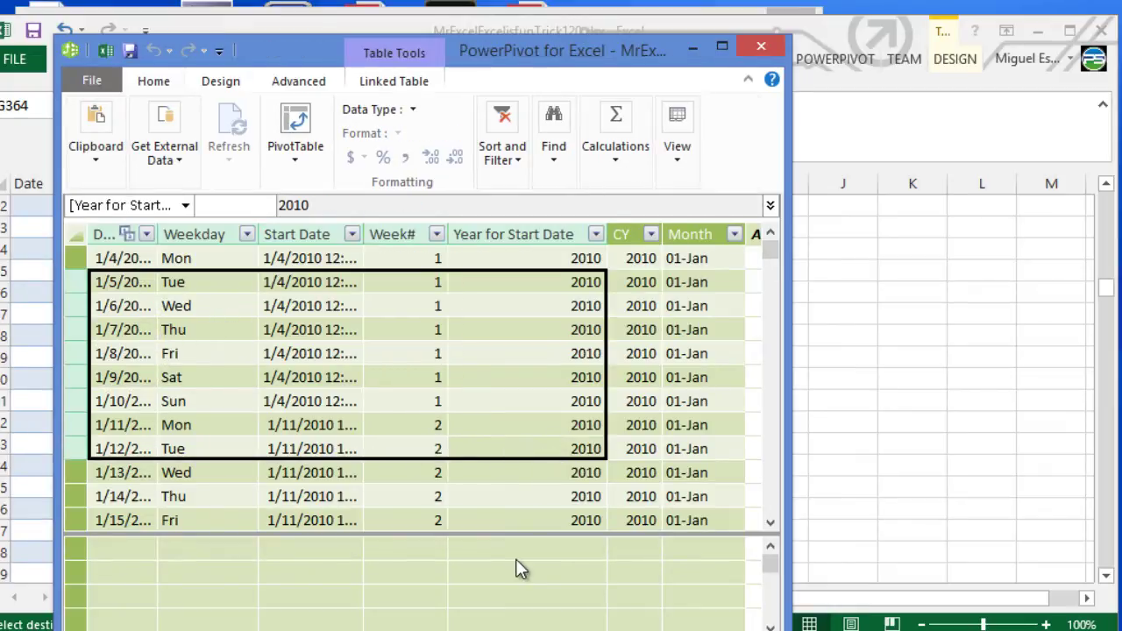
pyautogui.hscroll(3, 412, 386)
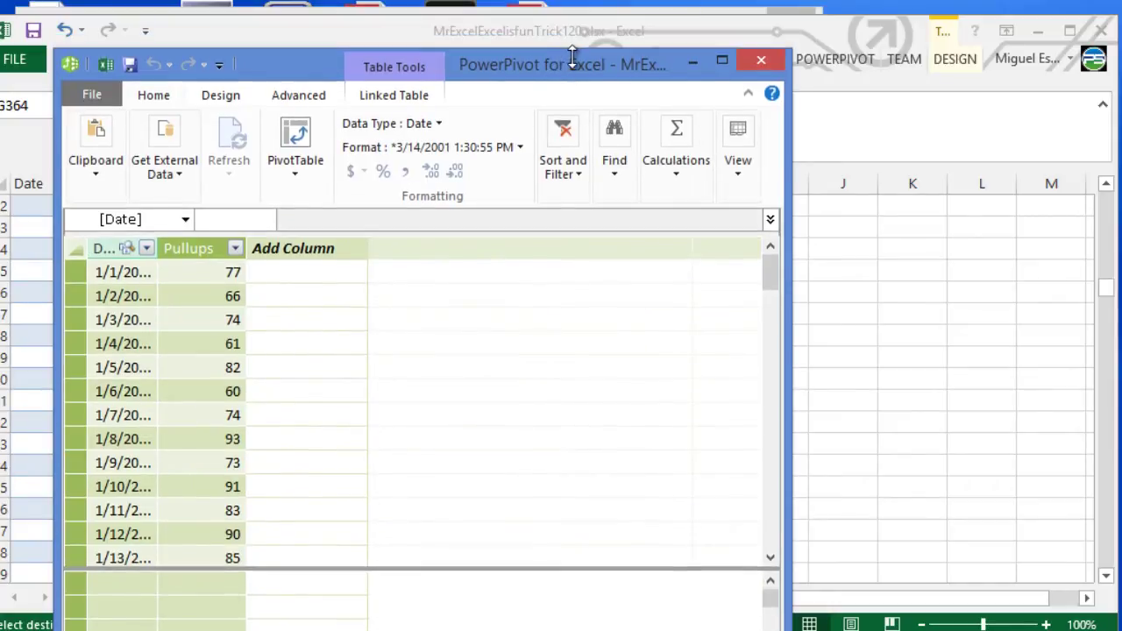
# Step: Widen the Date columns in both the pullups and calendar tables so full dates show
pyautogui.moveTo(556, 54); pyautogui.dragTo(572, 68)
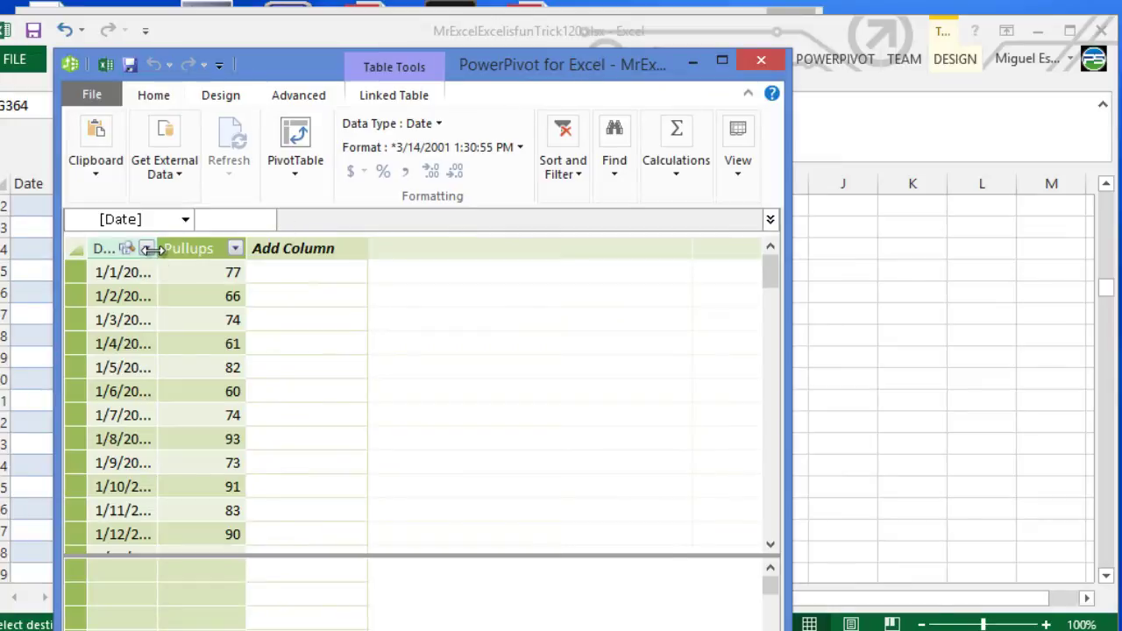
pyautogui.moveTo(158, 248); pyautogui.dragTo(184, 248)
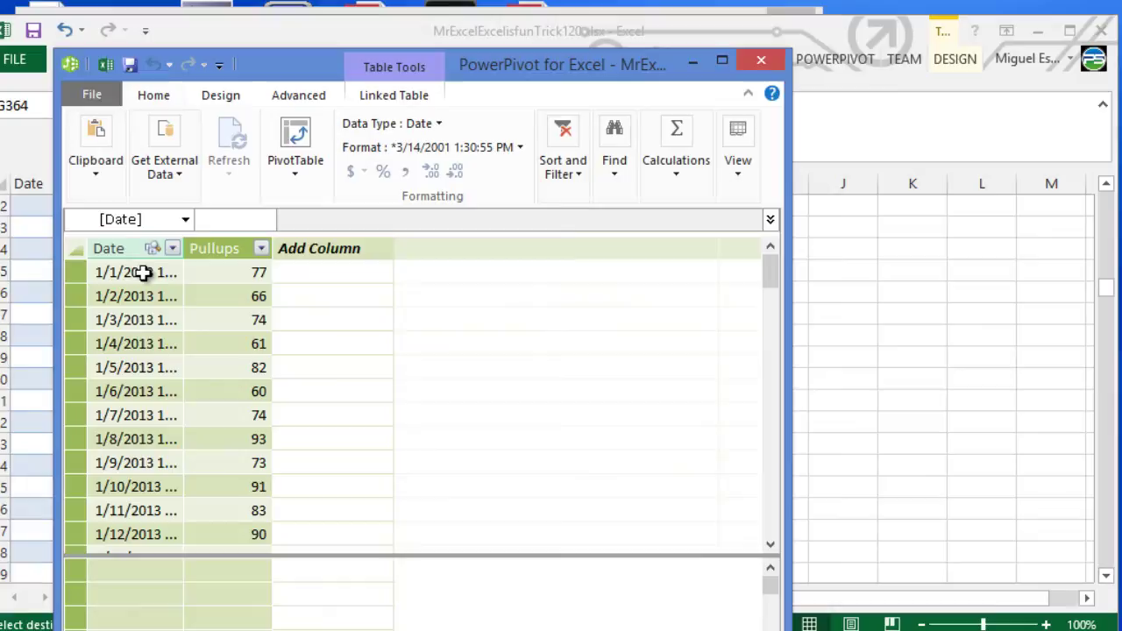
pyautogui.click(138, 250)
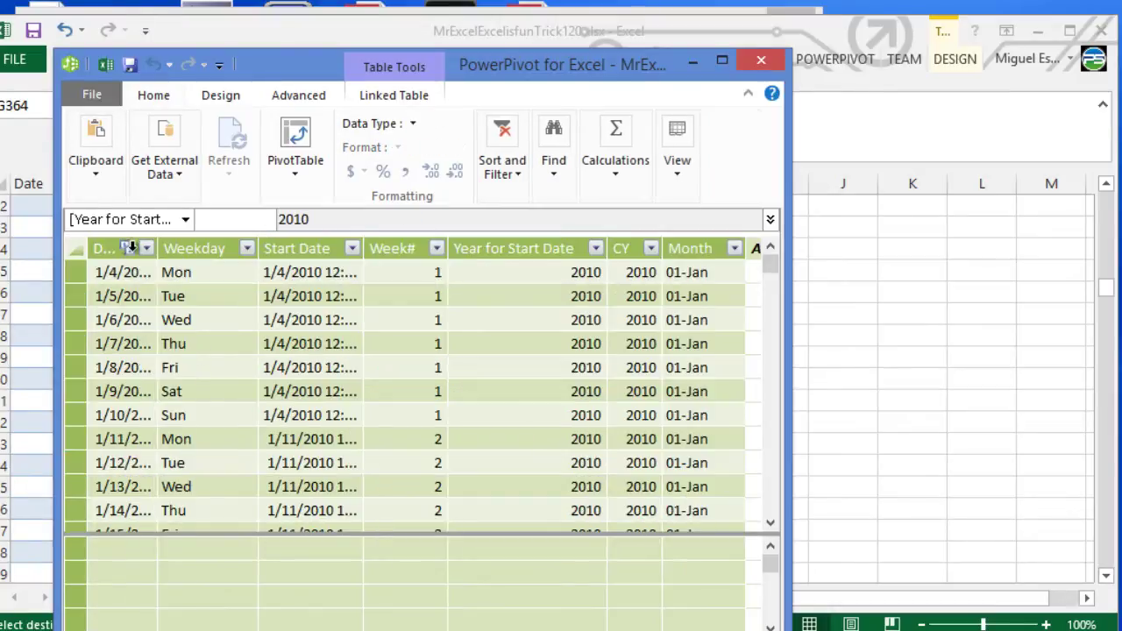
pyautogui.click(134, 249)
pyautogui.moveTo(156, 248); pyautogui.dragTo(206, 248)
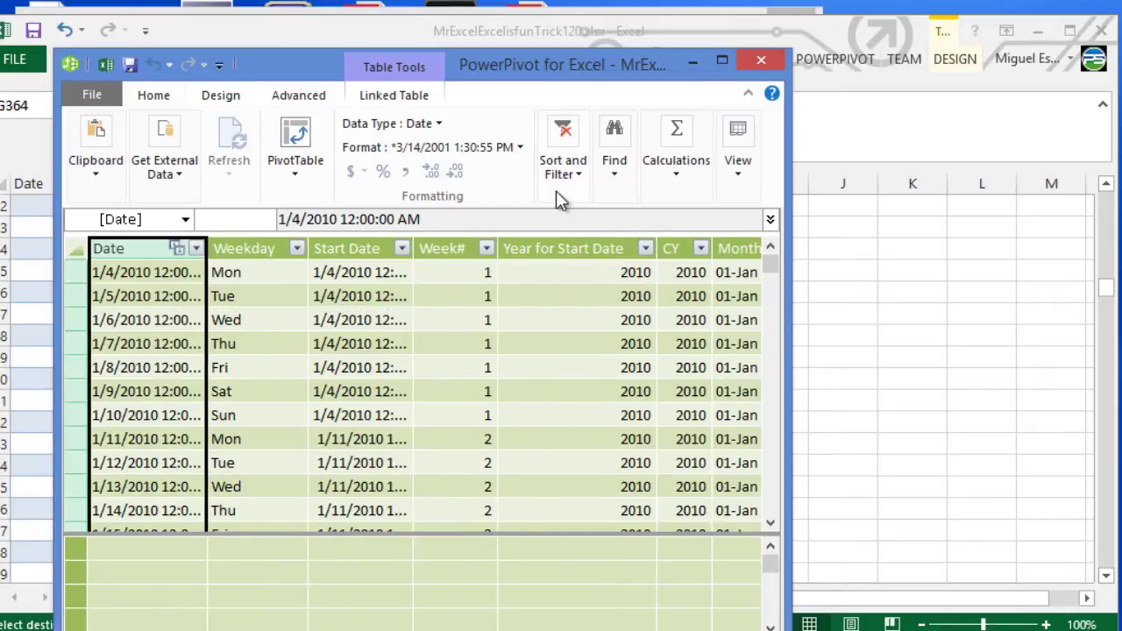
# Step: Try Mark as Date Table on the calendar and dismiss the duplicate Date values error
pyautogui.click(224, 96)
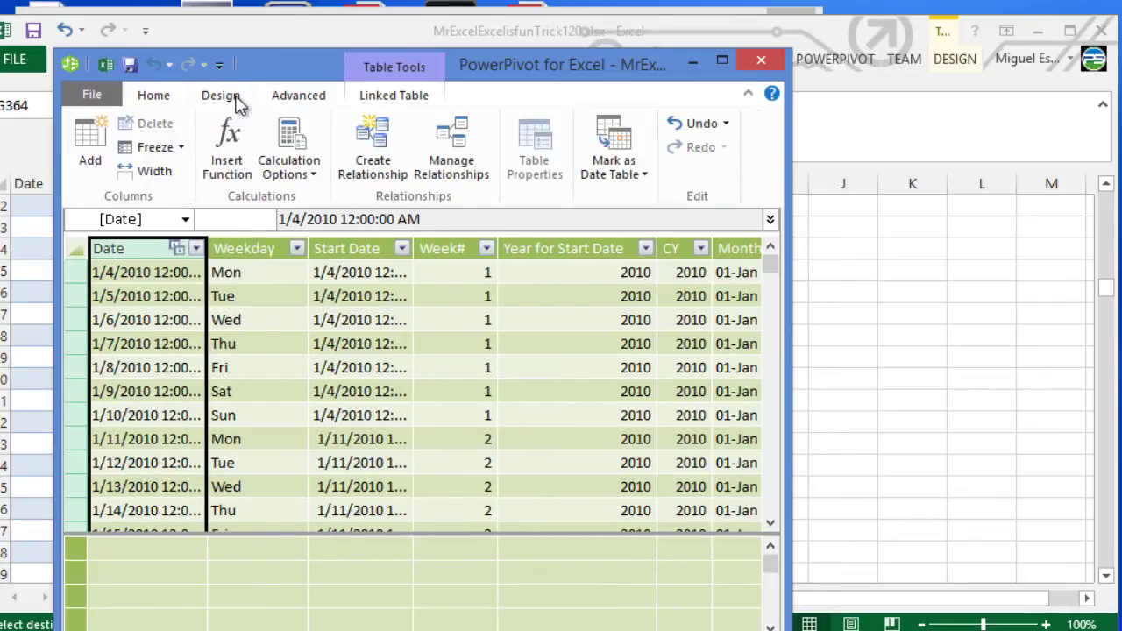
pyautogui.click(646, 176)
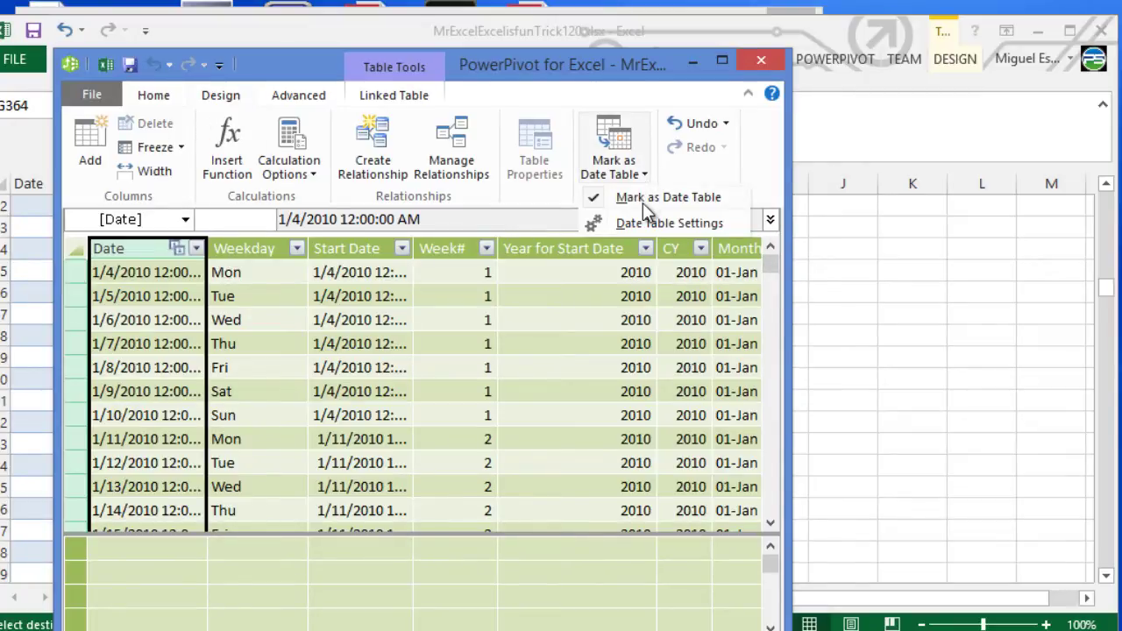
pyautogui.click(656, 197)
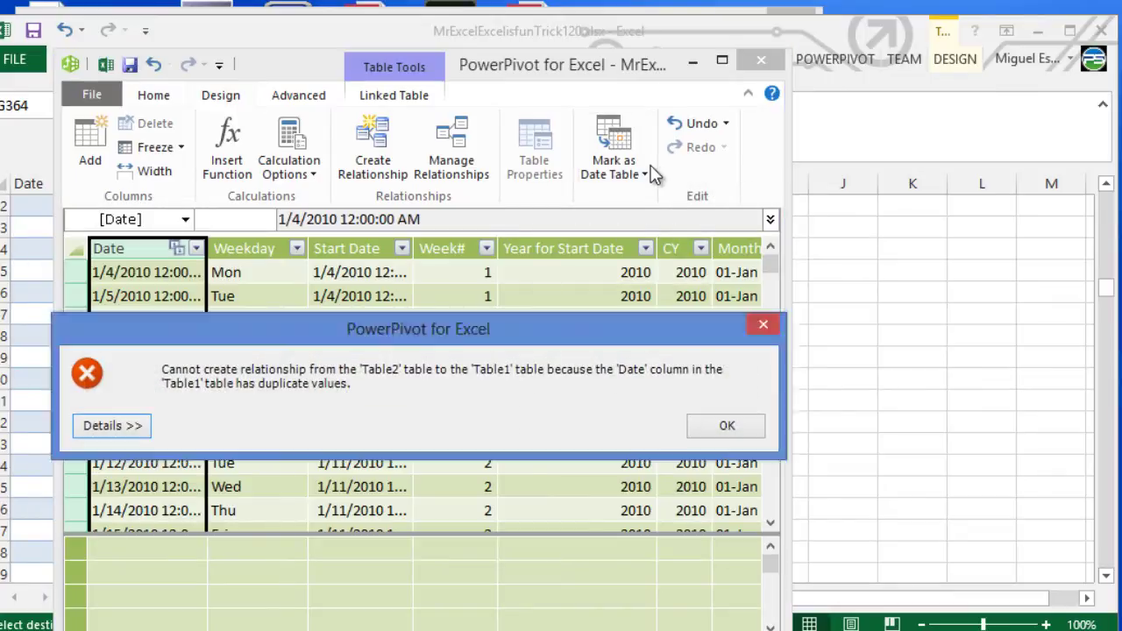
pyautogui.click(734, 430)
# Step: Use Date Table Settings to key the date table on the Date column, then close Power Pivot
pyautogui.click(605, 158)
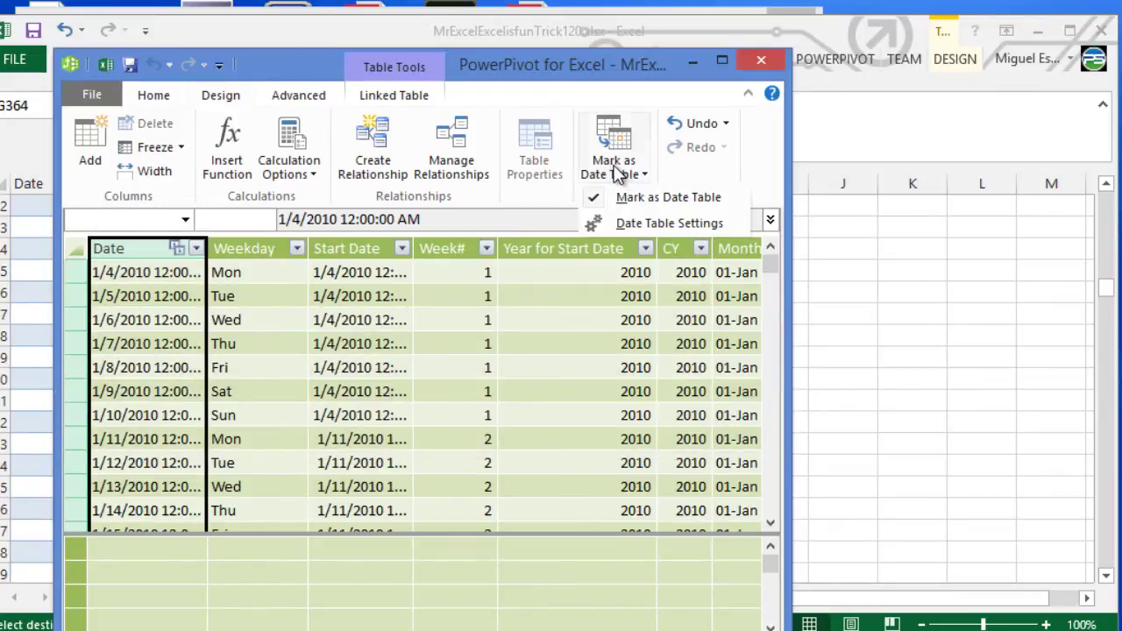
pyautogui.click(655, 224)
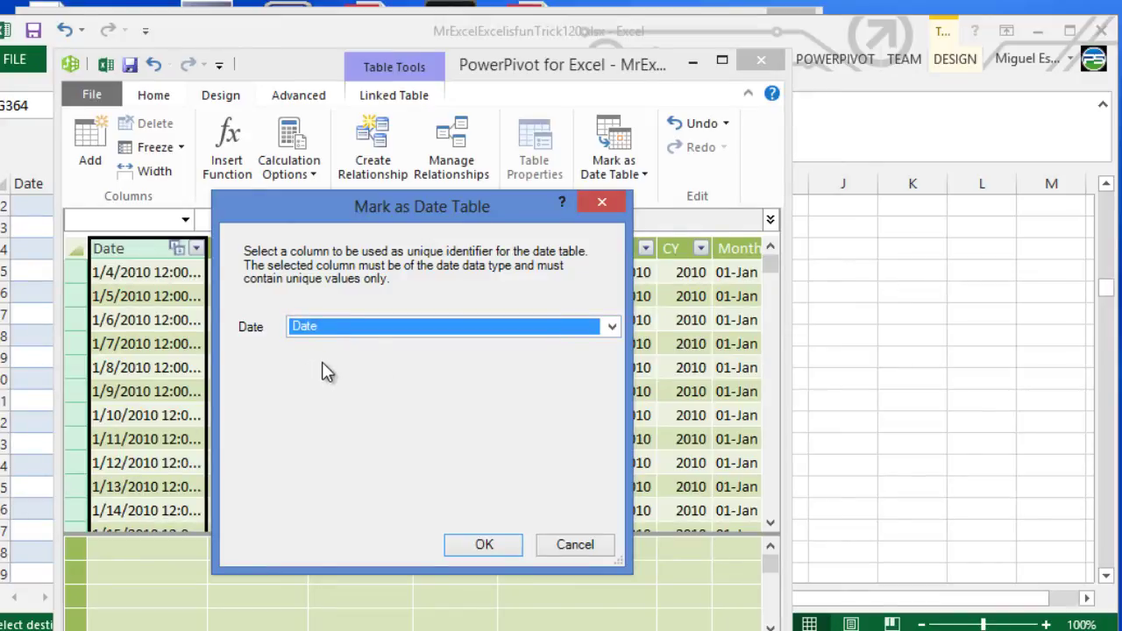
pyautogui.click(482, 545)
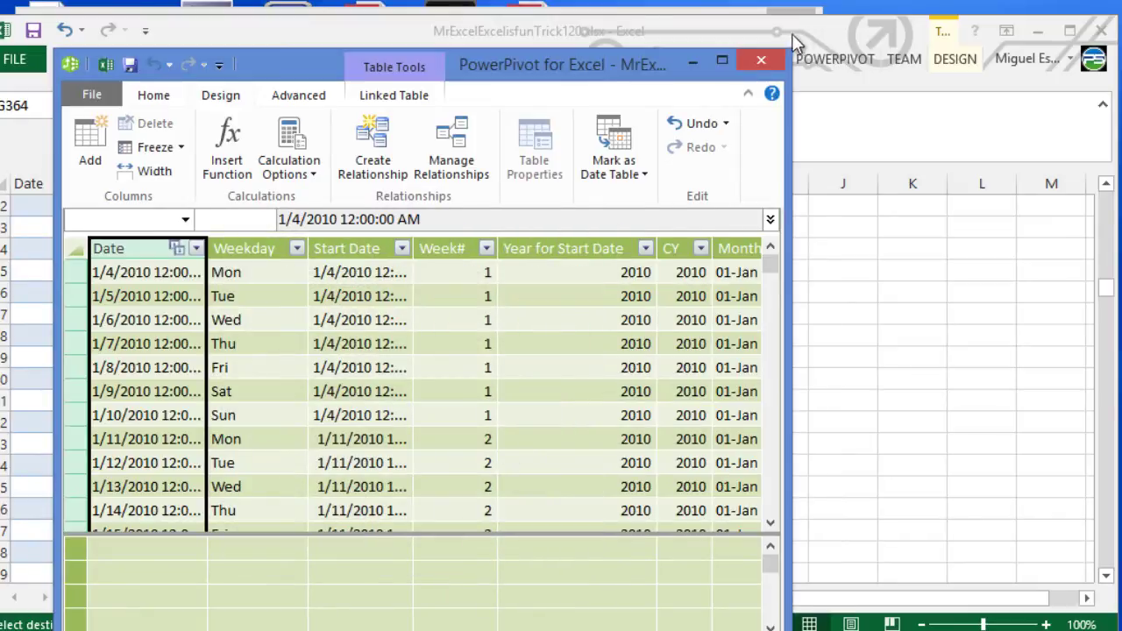
pyautogui.click(769, 67)
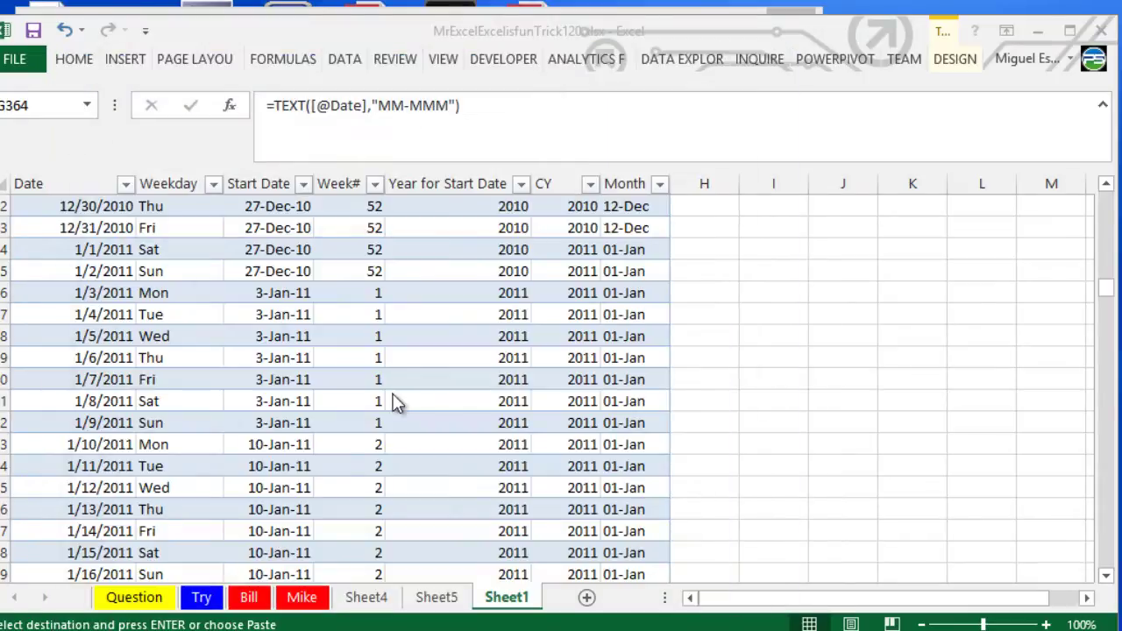
# Step: Start a new PivotTable at cell E4 on the Try sheet
pyautogui.hotkey('ctrl', 'c')
pyautogui.click(210, 597)
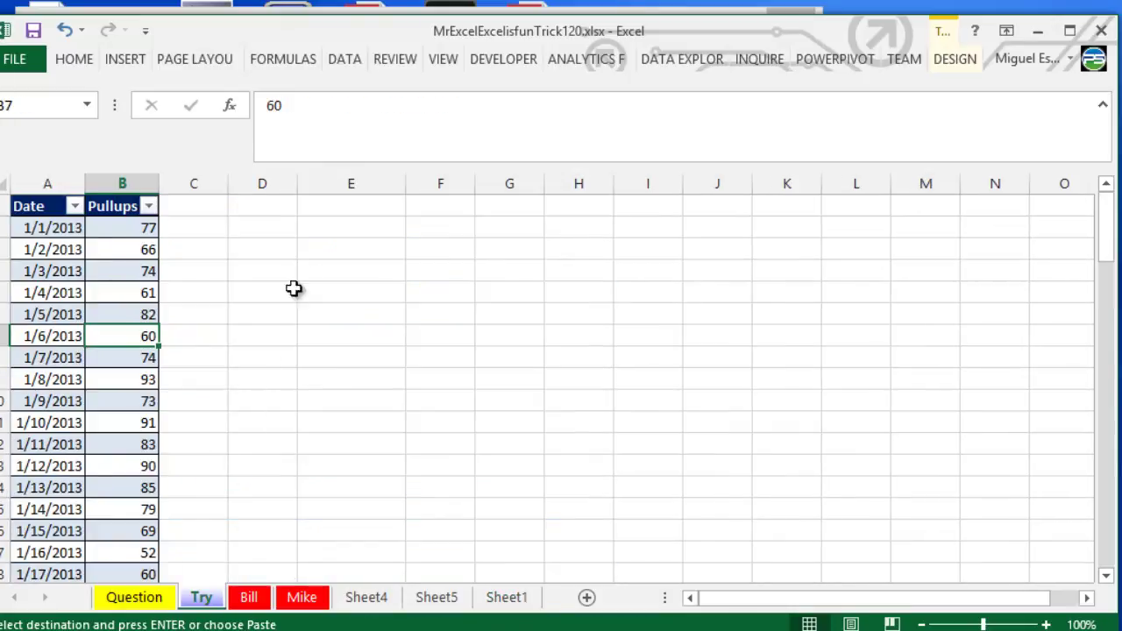
pyautogui.click(317, 264)
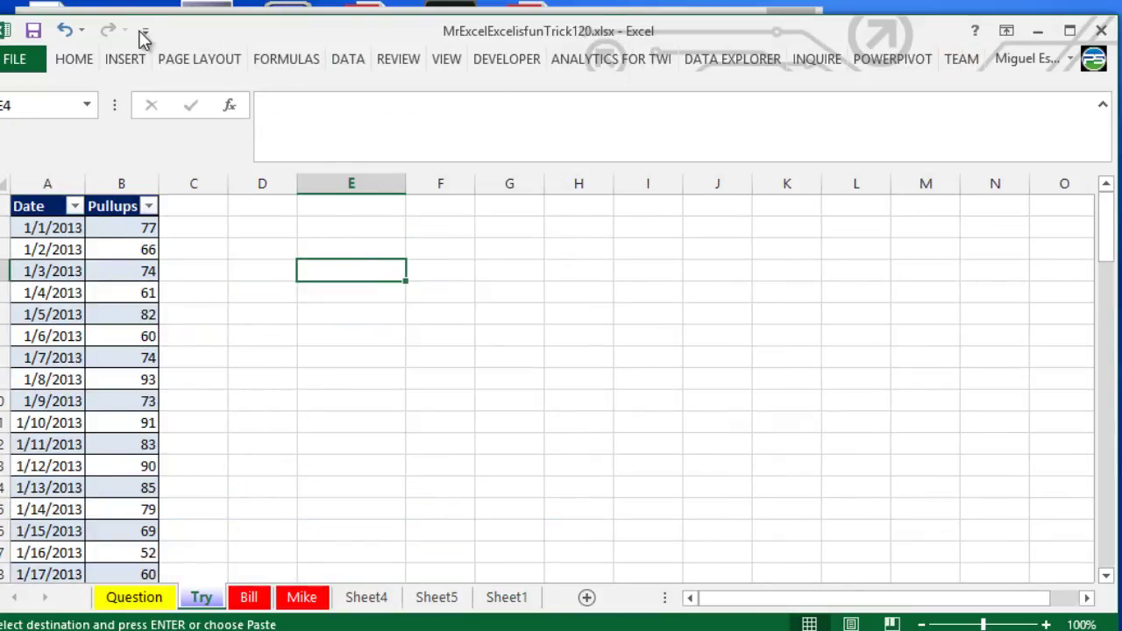
pyautogui.click(127, 60)
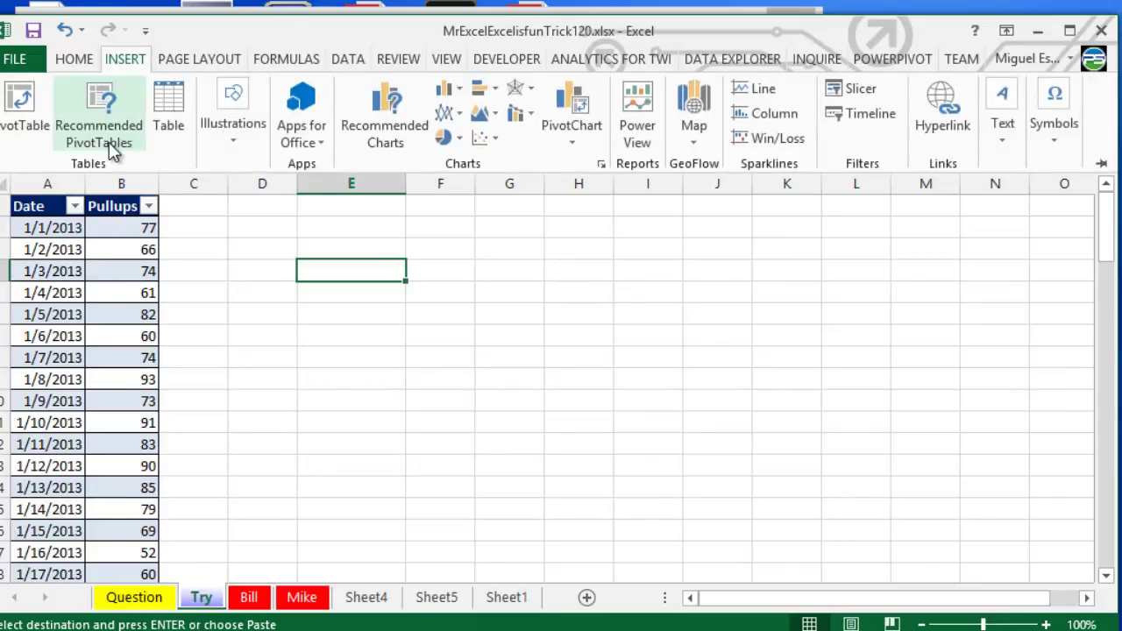
pyautogui.click(24, 114)
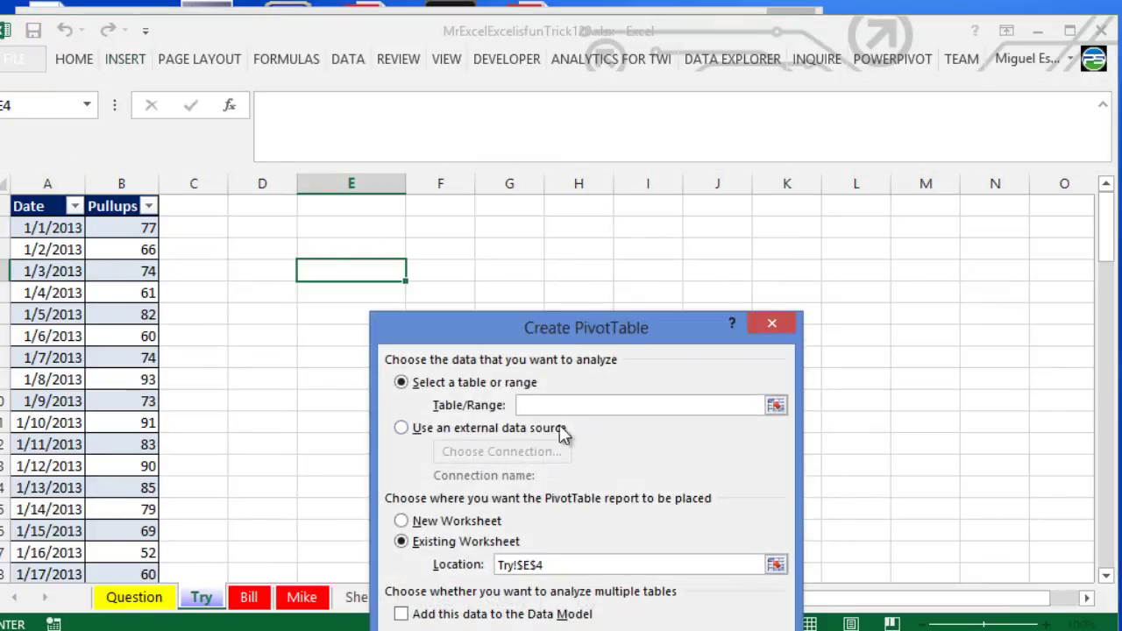
# Step: Use Tables in Workbook Data Model from Existing Connections as the PivotTable's source
pyautogui.click(528, 426)
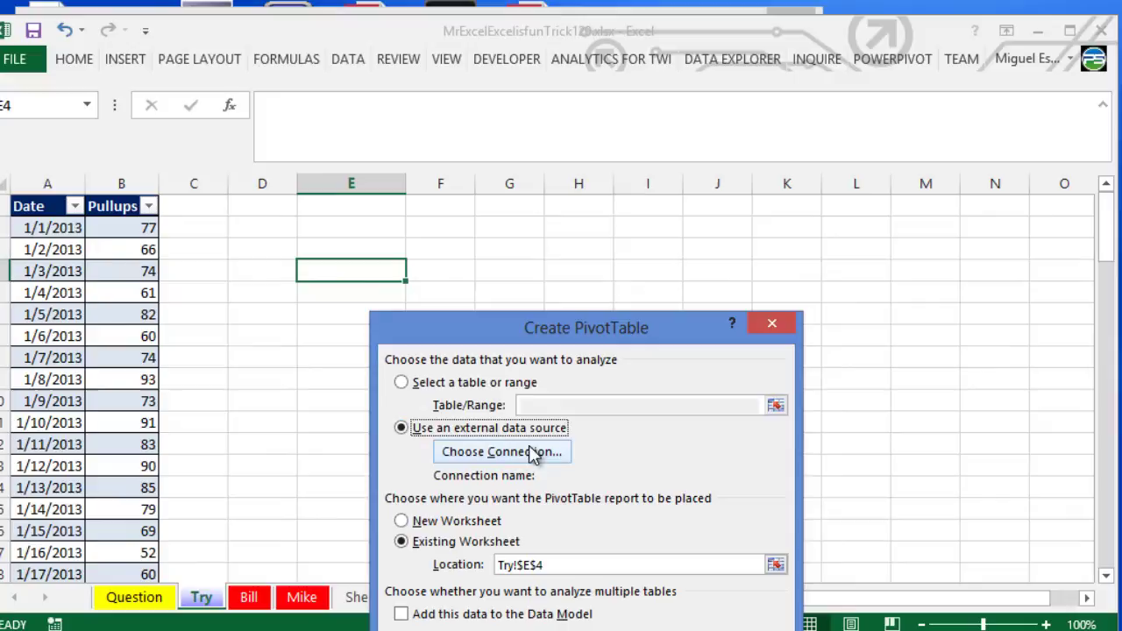
pyautogui.click(537, 454)
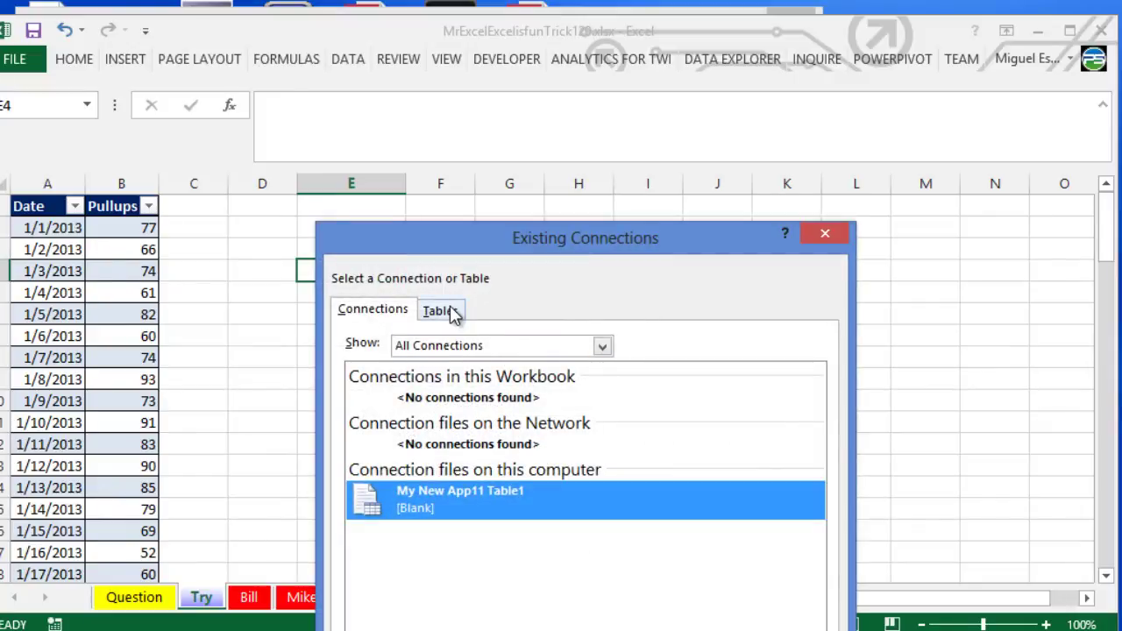
pyautogui.click(453, 315)
pyautogui.click(470, 418)
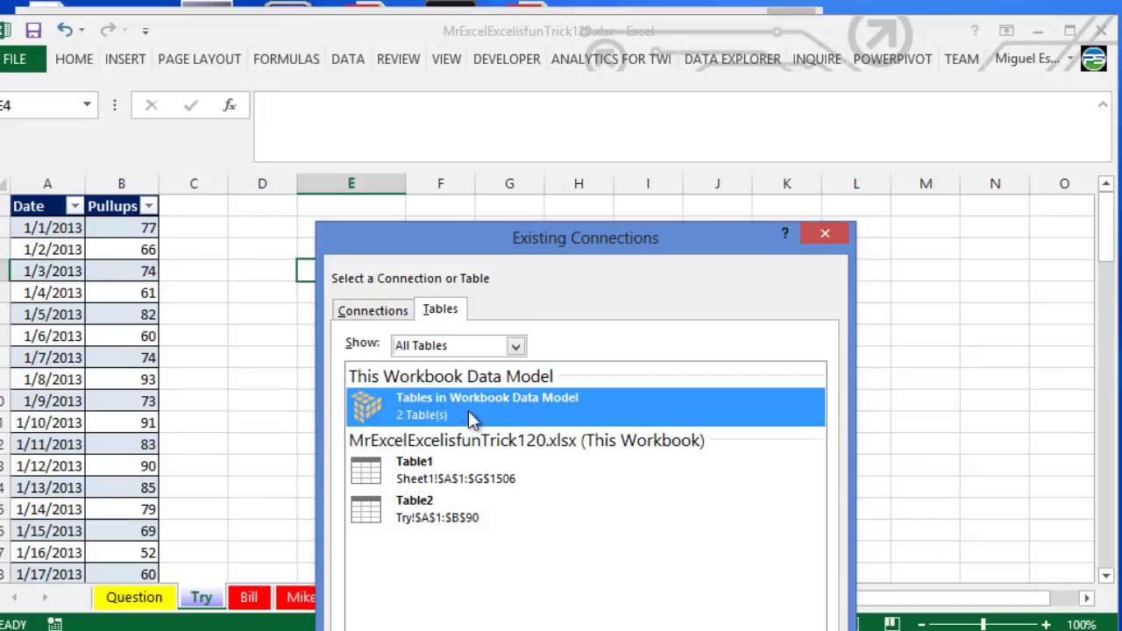
pyautogui.press('Return')
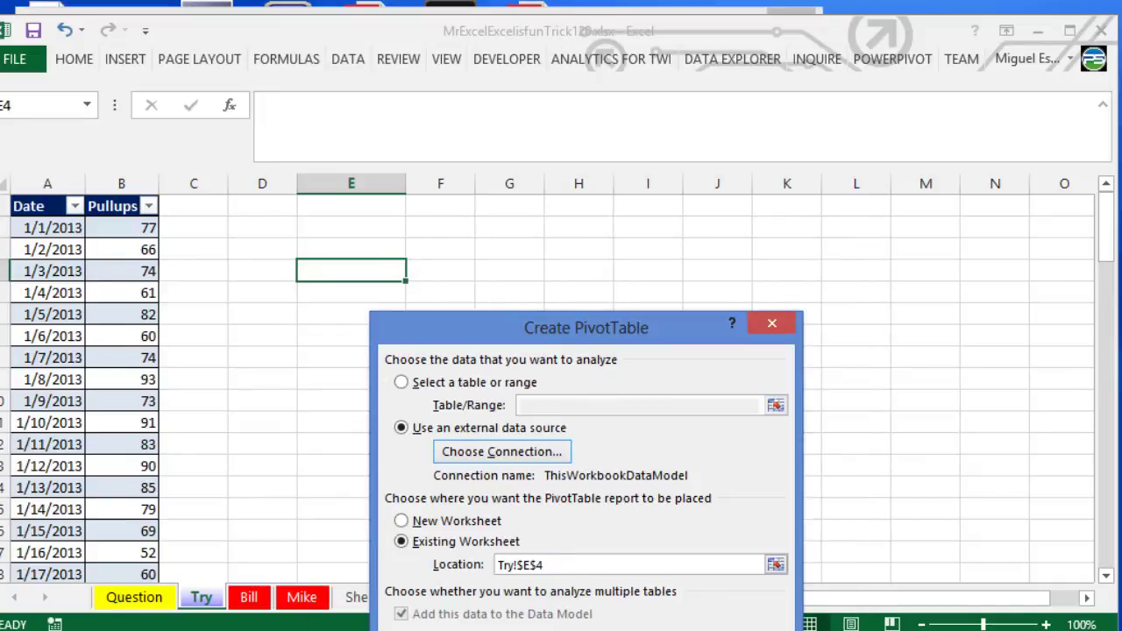
# Step: Create the PivotTable at Try!$E$4 and add Table2's Pullups as a summed value
pyautogui.press('Return')
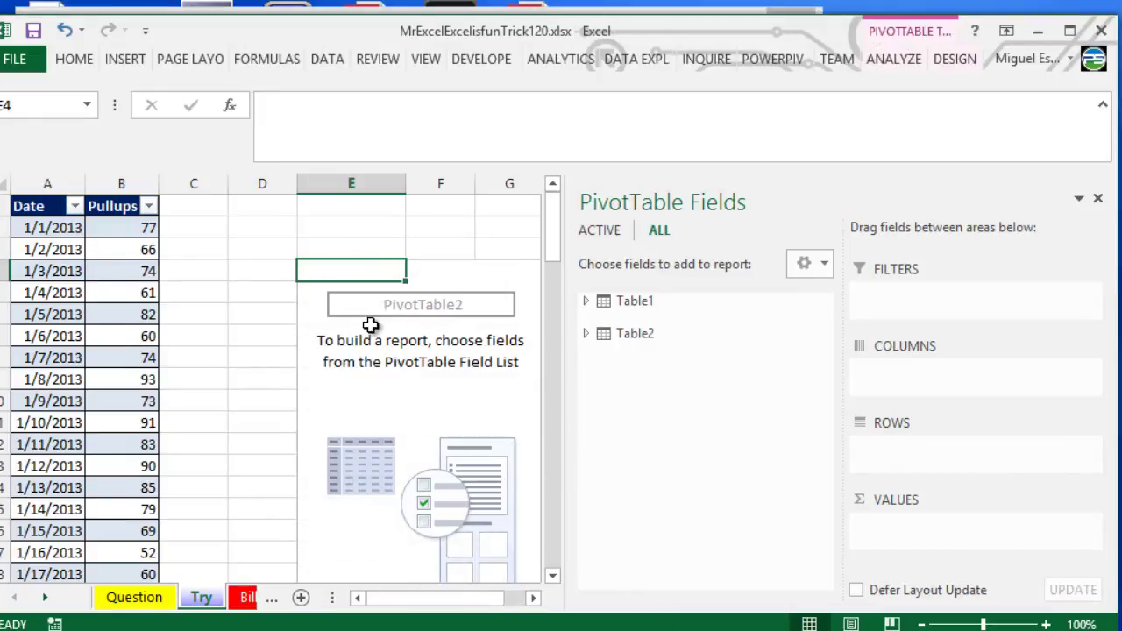
pyautogui.click(588, 333)
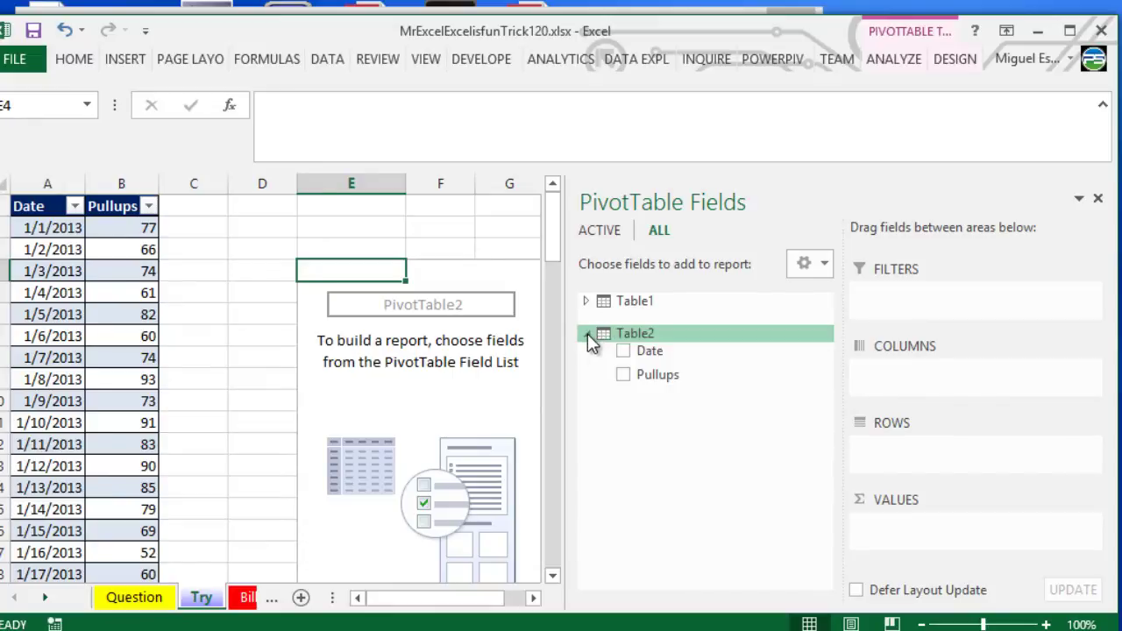
pyautogui.click(623, 375)
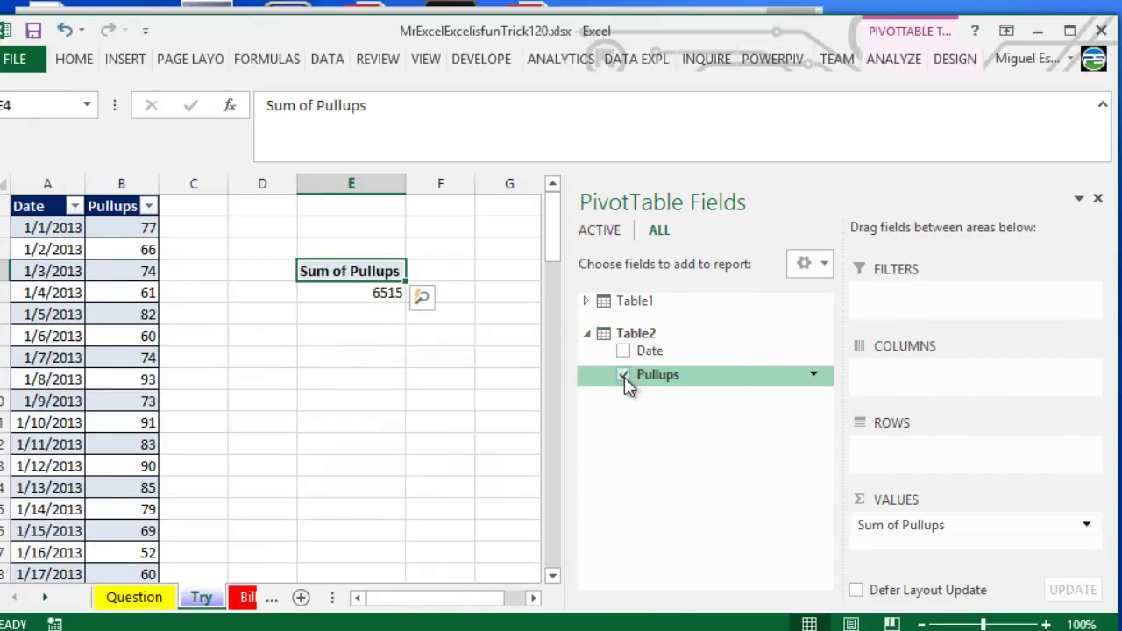
pyautogui.click(588, 333)
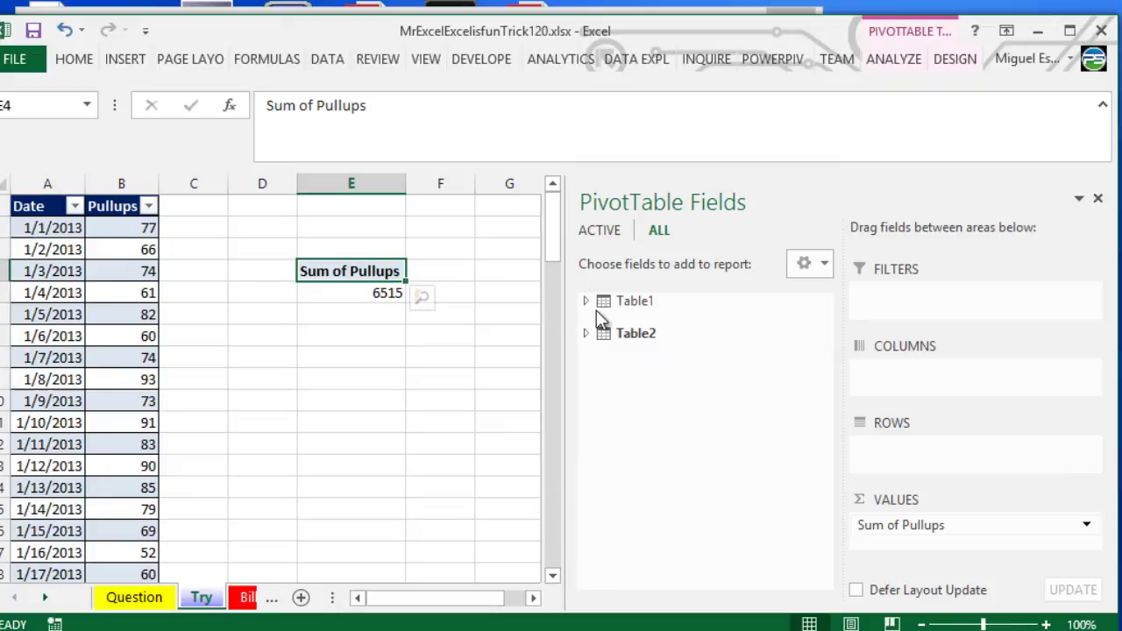
# Step: Put Table1's Month, Week# and Date into Rows in that order
pyautogui.click(587, 301)
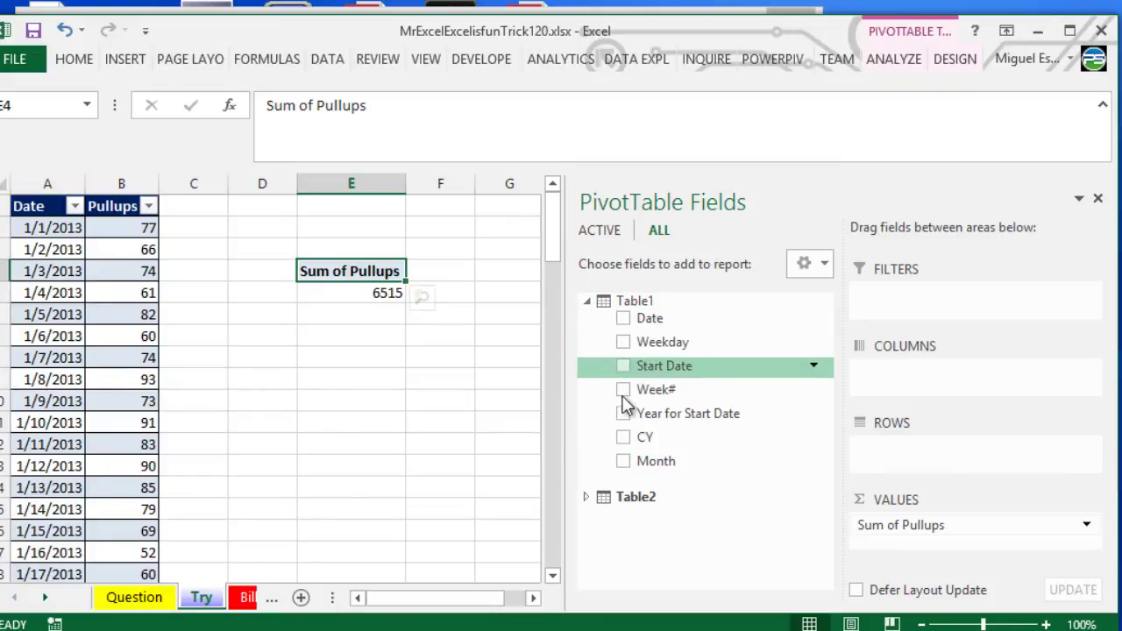
pyautogui.click(624, 461)
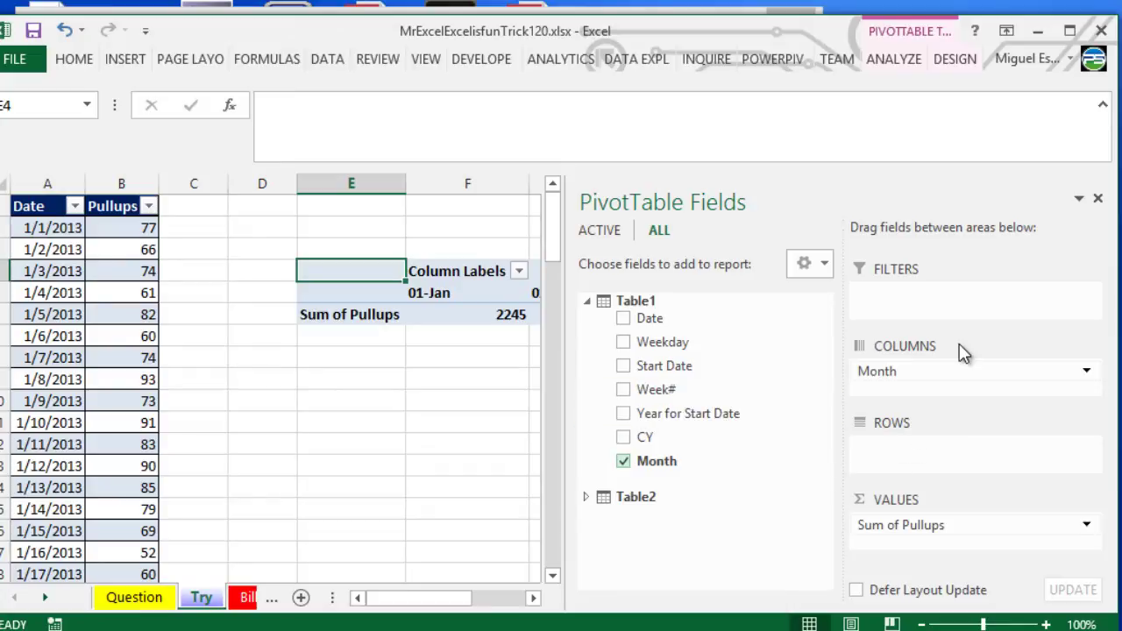
pyautogui.moveTo(958, 370); pyautogui.dragTo(953, 454)
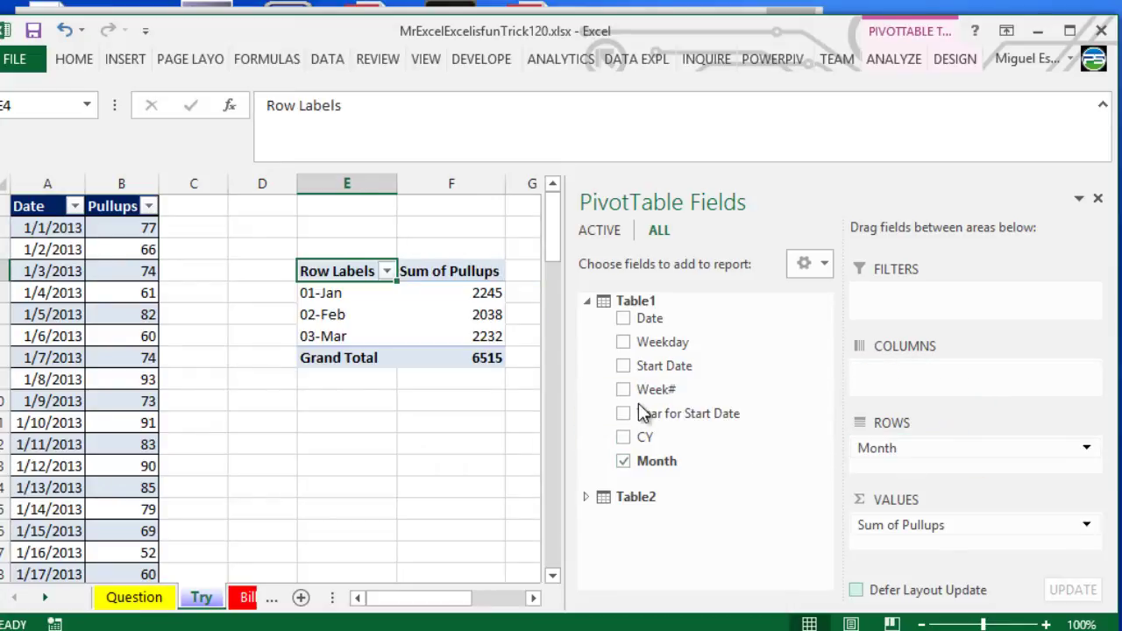
pyautogui.moveTo(644, 395); pyautogui.dragTo(887, 460)
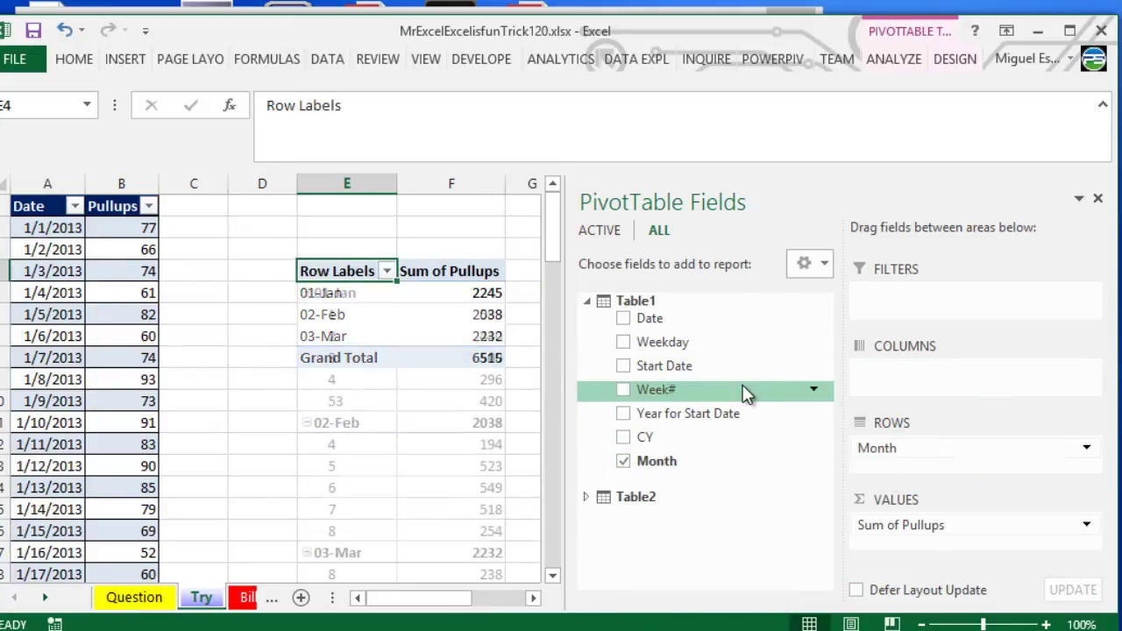
pyautogui.moveTo(659, 320); pyautogui.dragTo(625, 329)
pyautogui.click(623, 319)
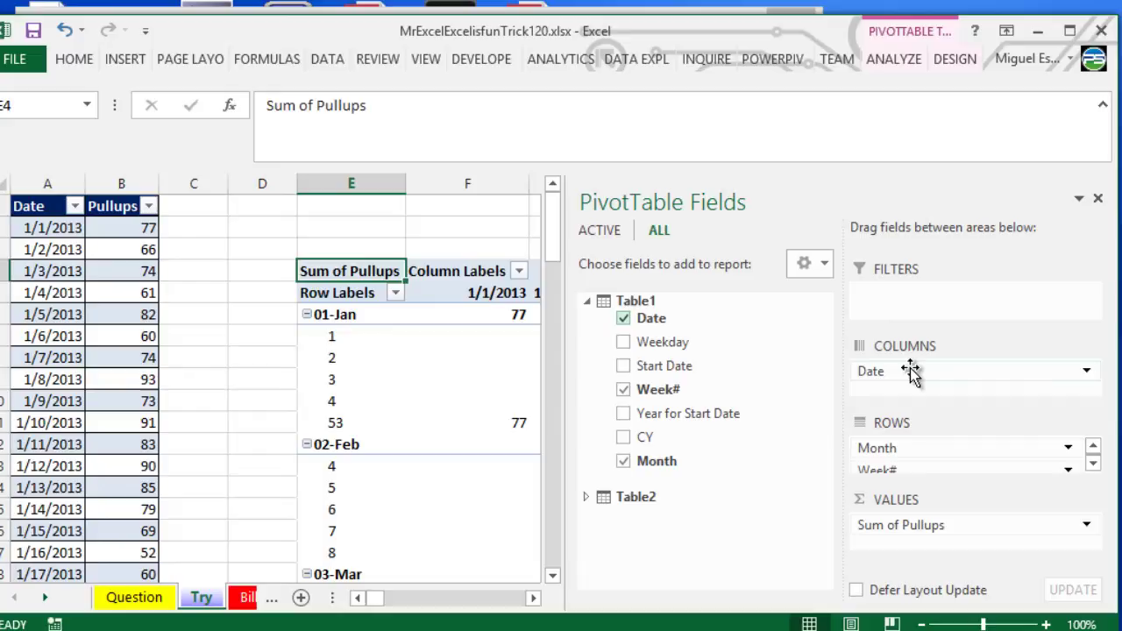
pyautogui.moveTo(909, 371); pyautogui.dragTo(1063, 473)
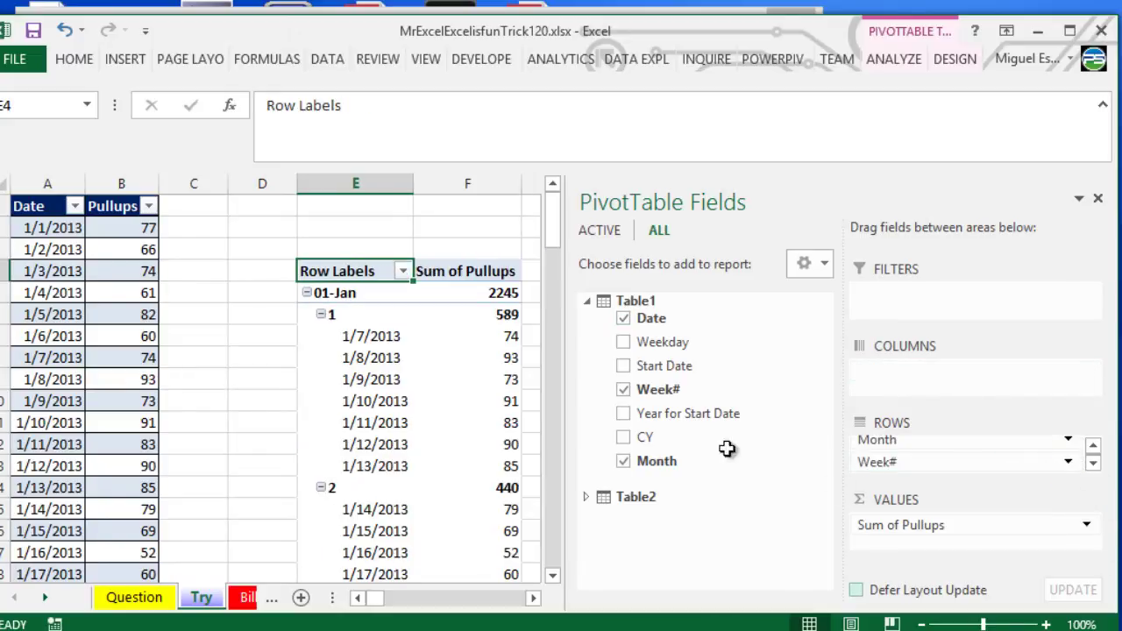
# Step: Collapse the entire Week# field to weekly totals and close the PivotTable Fields pane
pyautogui.click(351, 318)
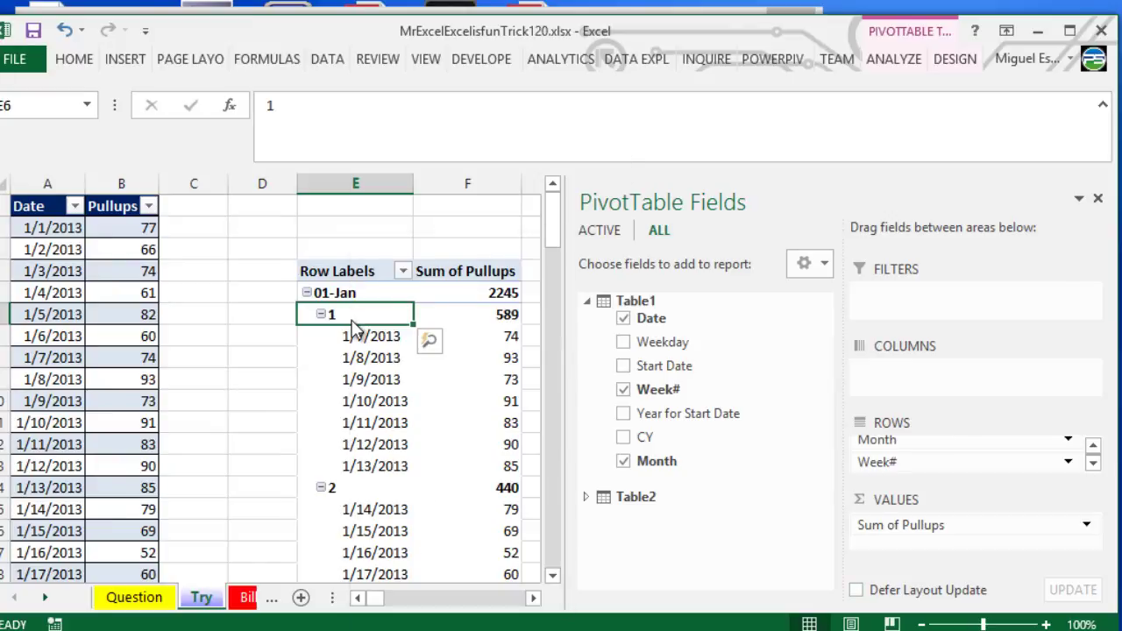
pyautogui.rightClick(355, 324)
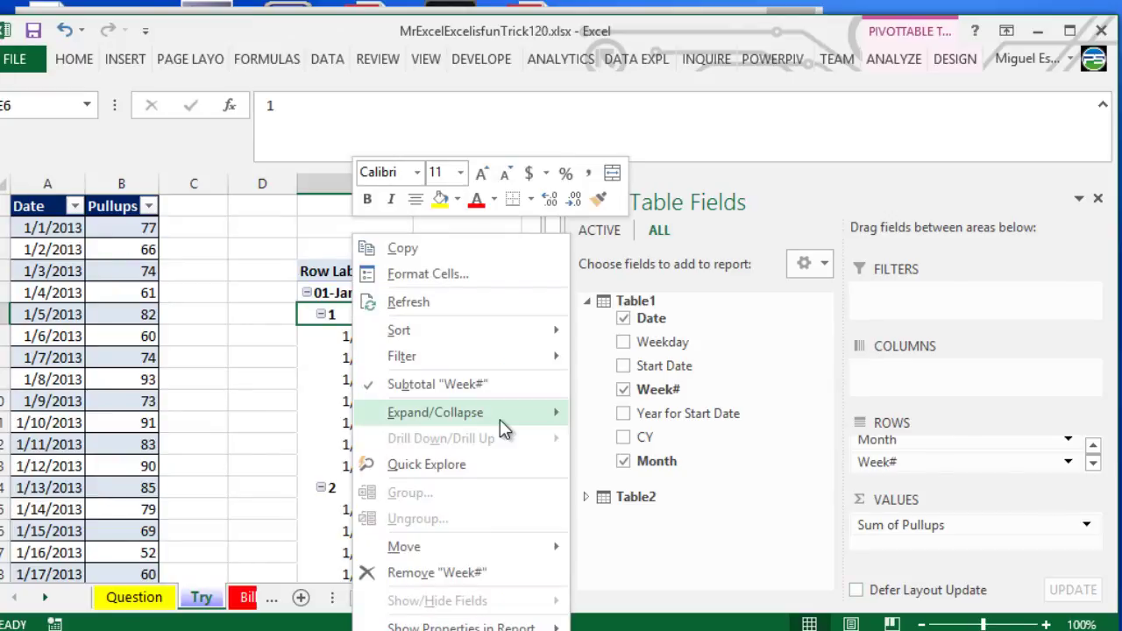
pyautogui.moveTo(503, 420)
pyautogui.click(620, 487)
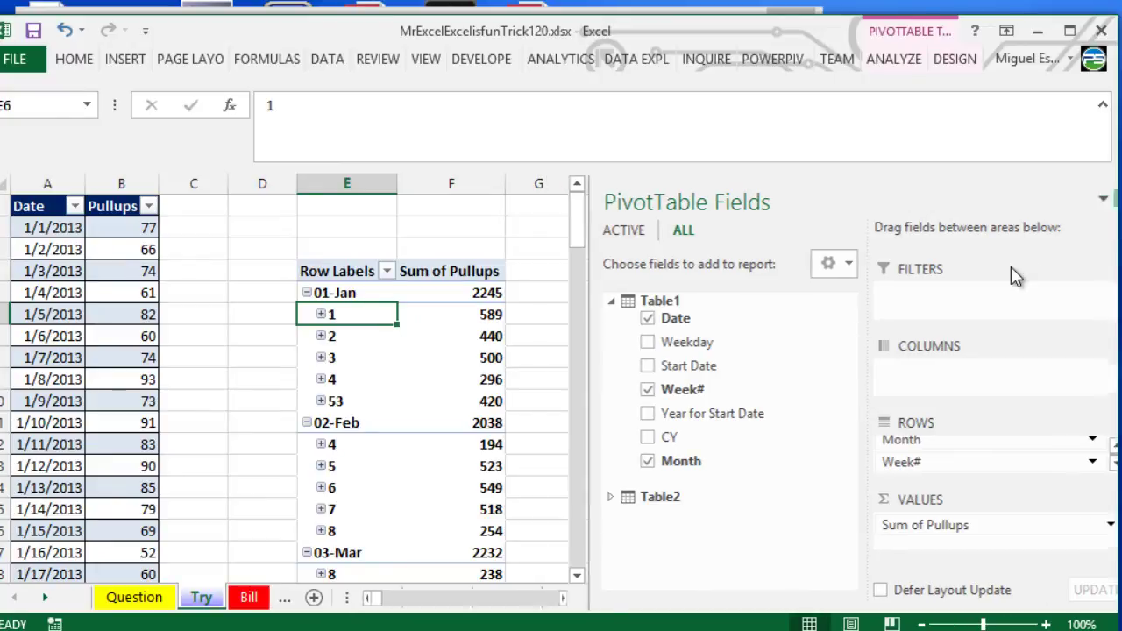
pyautogui.click(1097, 198)
# Step: Check week 1's 589 total, then expand week 53 to view 1/1–1/6/2013 and collapse it again
pyautogui.click(469, 315)
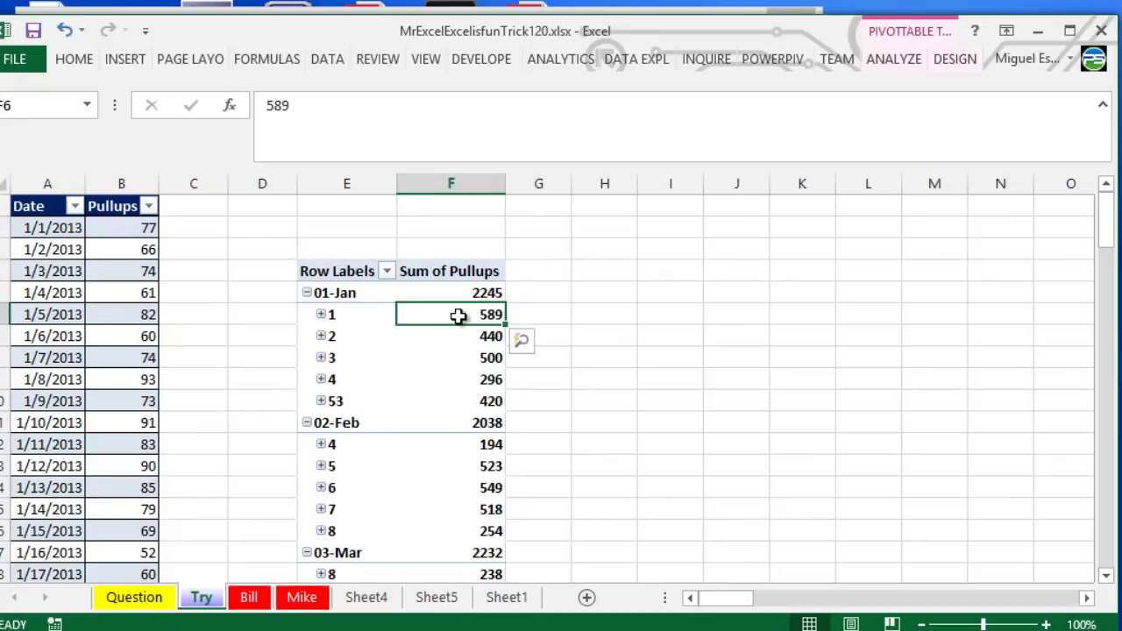
pyautogui.moveTo(474, 316)
pyautogui.click(324, 401)
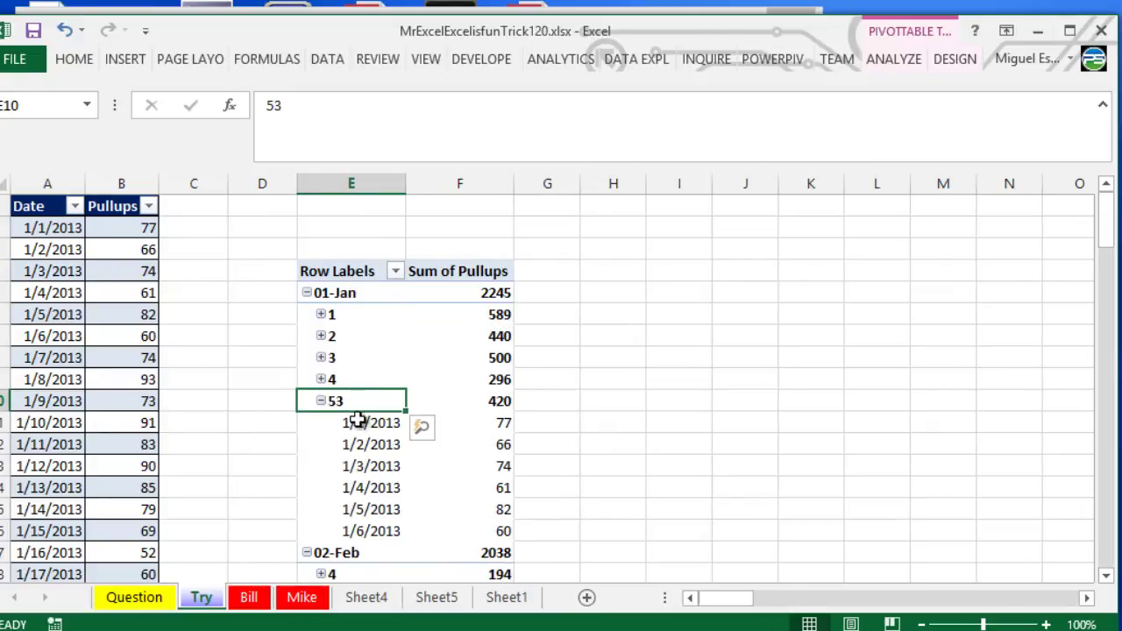
pyautogui.moveTo(372, 422); pyautogui.dragTo(369, 530)
pyautogui.moveTo(379, 478); pyautogui.dragTo(377, 538)
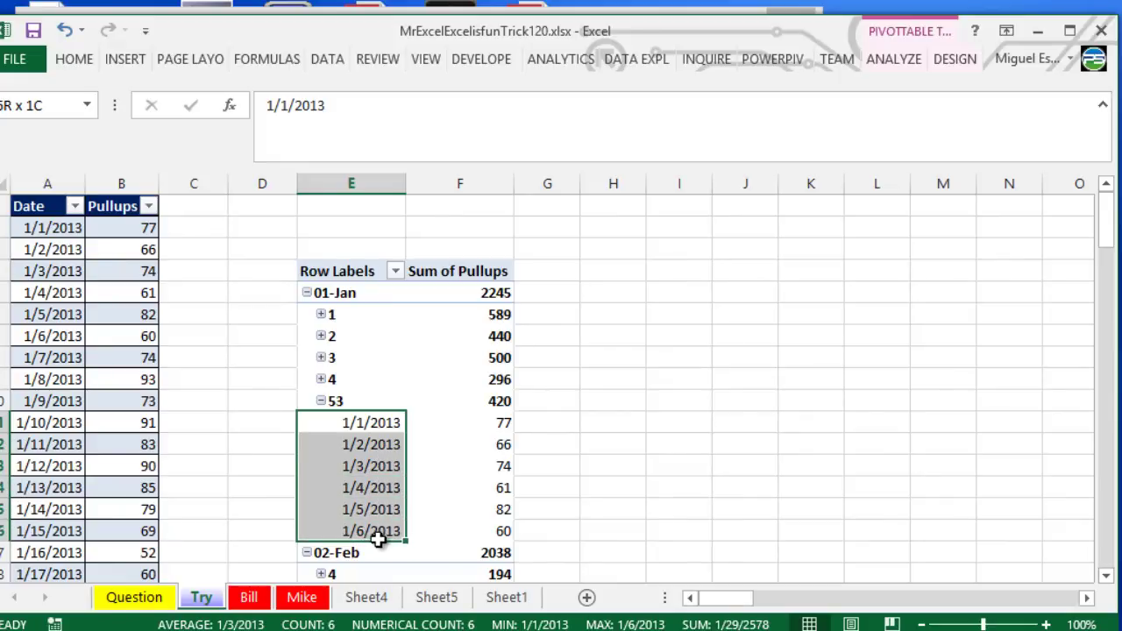
pyautogui.moveTo(378, 538); pyautogui.dragTo(378, 538)
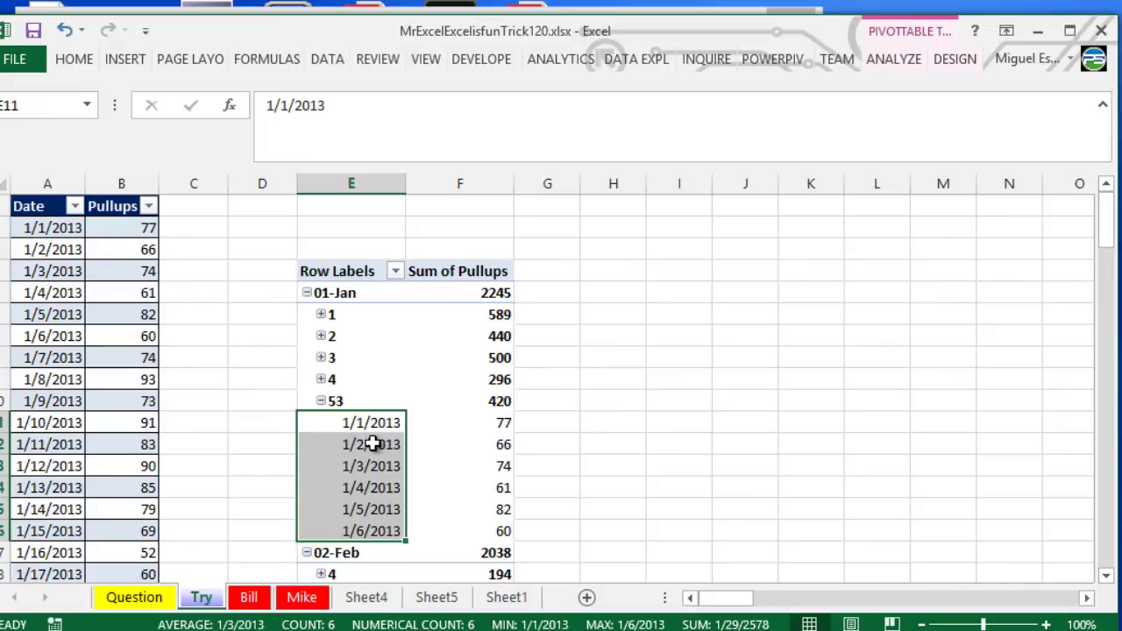
pyautogui.click(322, 401)
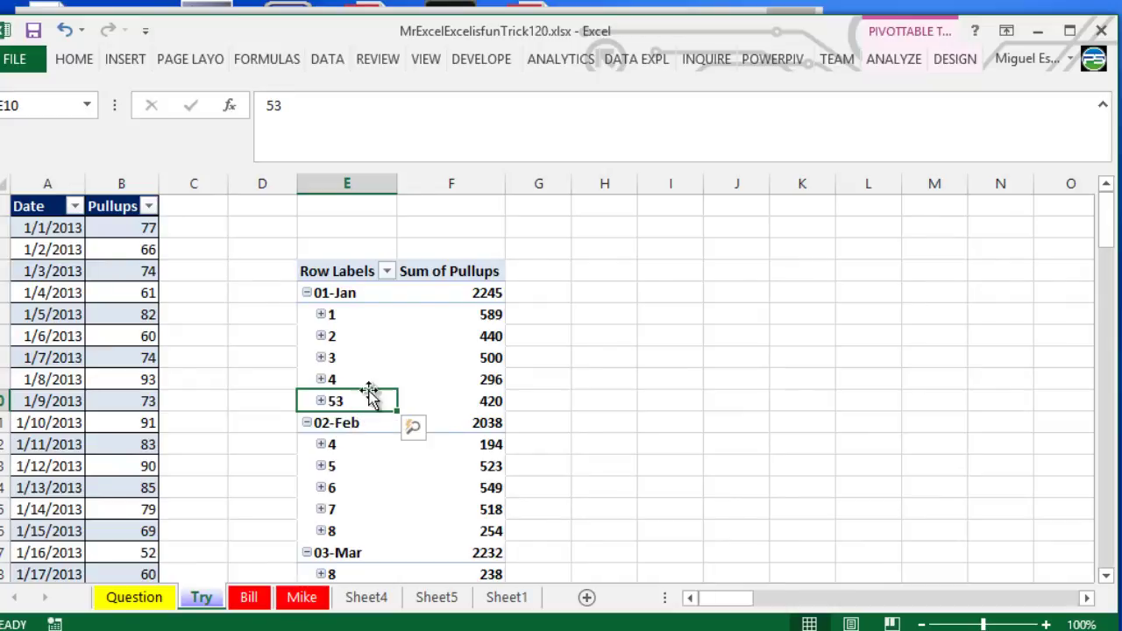
# Step: Apply a Week# 'Between' date filter from 2/4/2013 to 2/28/2013
pyautogui.click(387, 270)
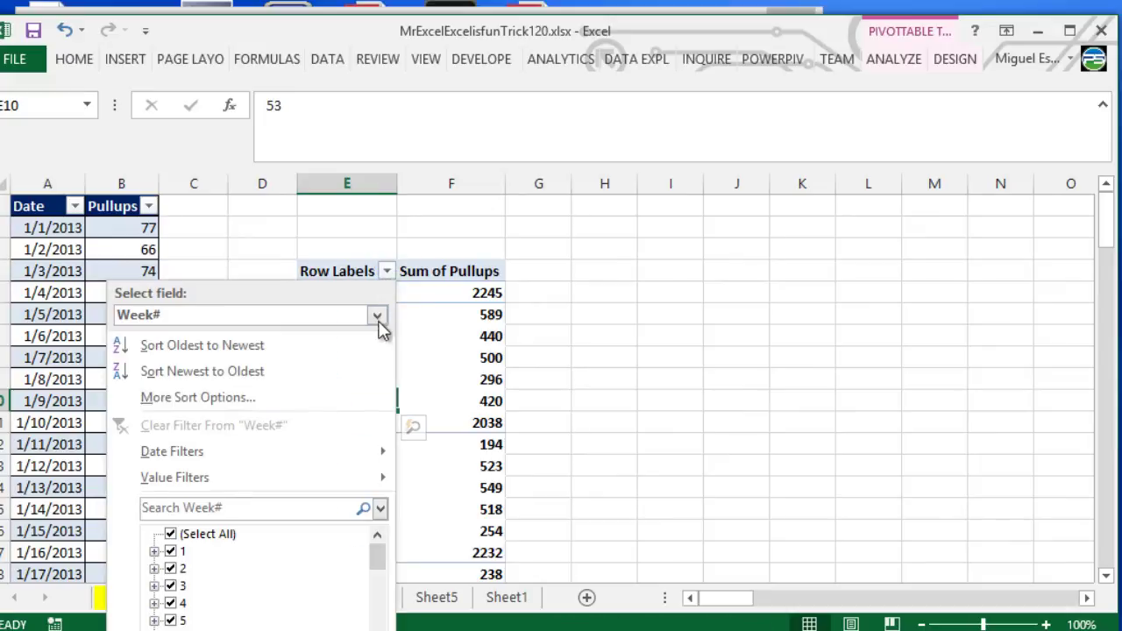
pyautogui.moveTo(332, 462)
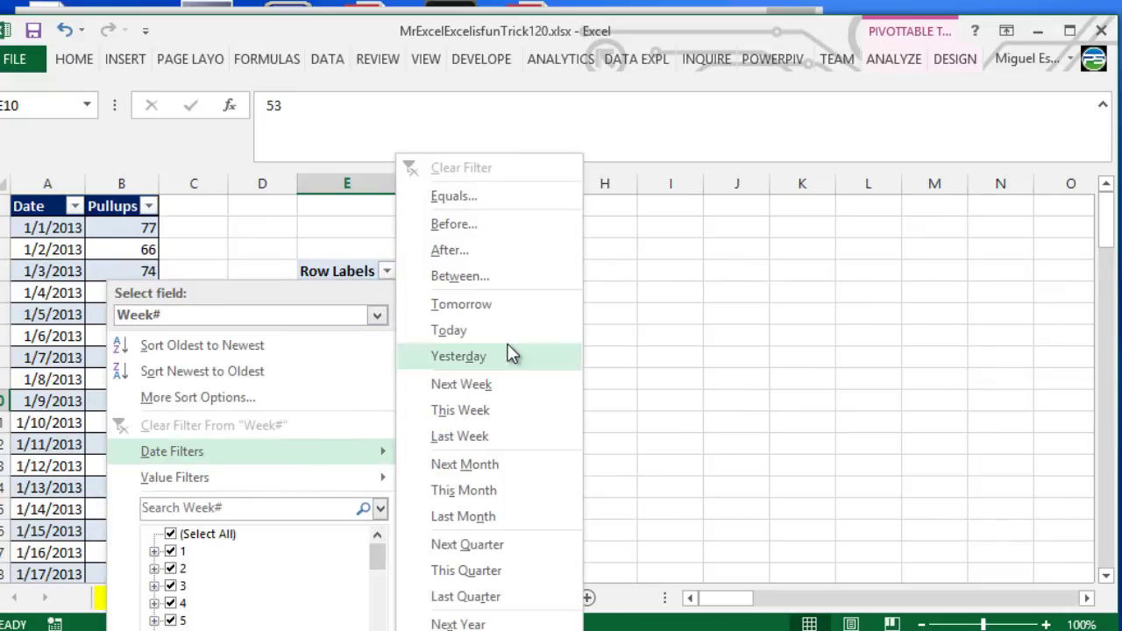
pyautogui.press('Escape')
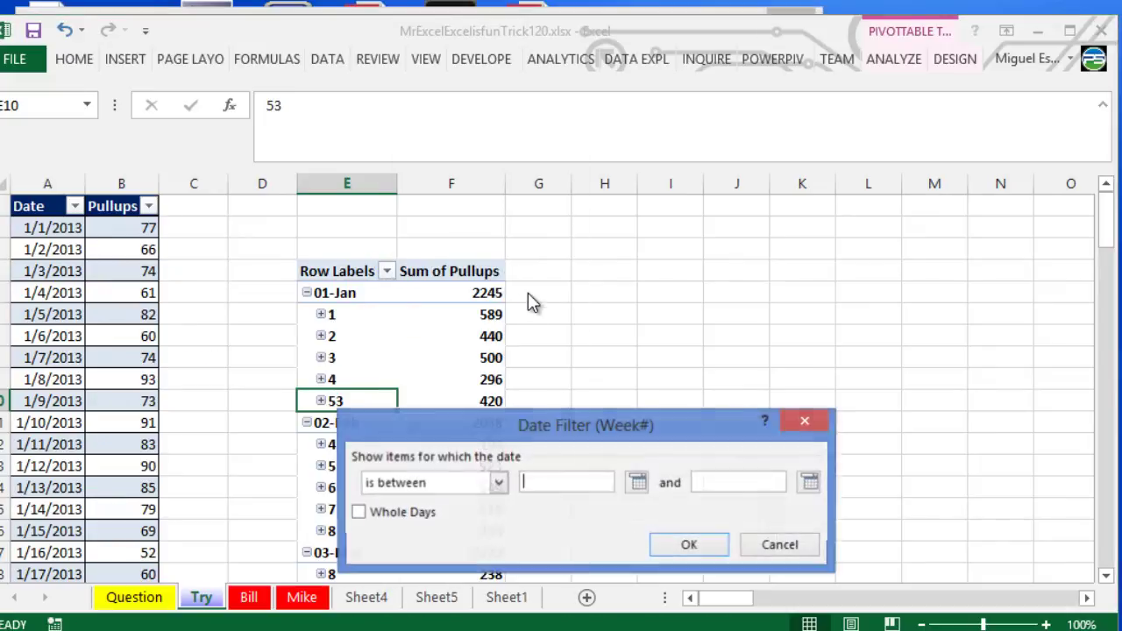
pyautogui.click(637, 482)
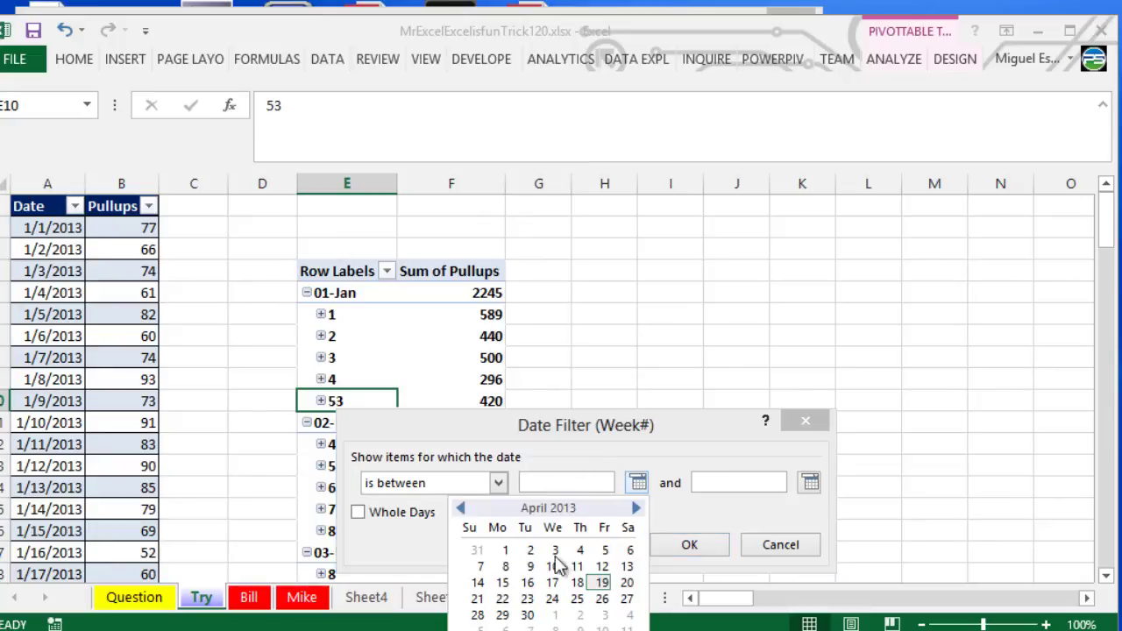
pyautogui.click(463, 511)
pyautogui.click(464, 511)
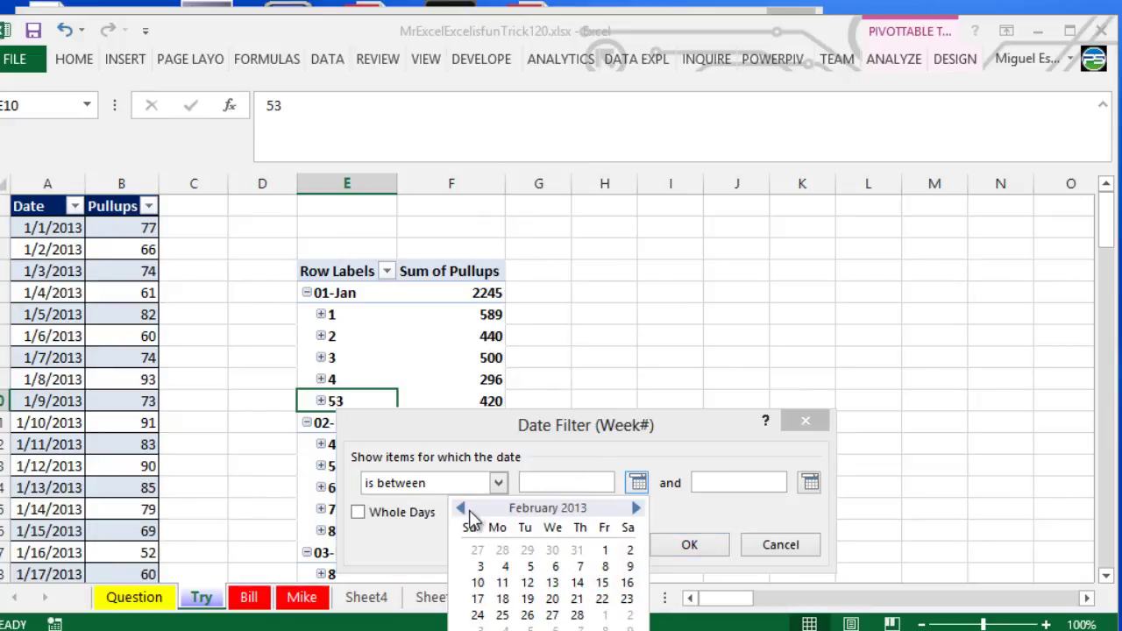
pyautogui.click(507, 568)
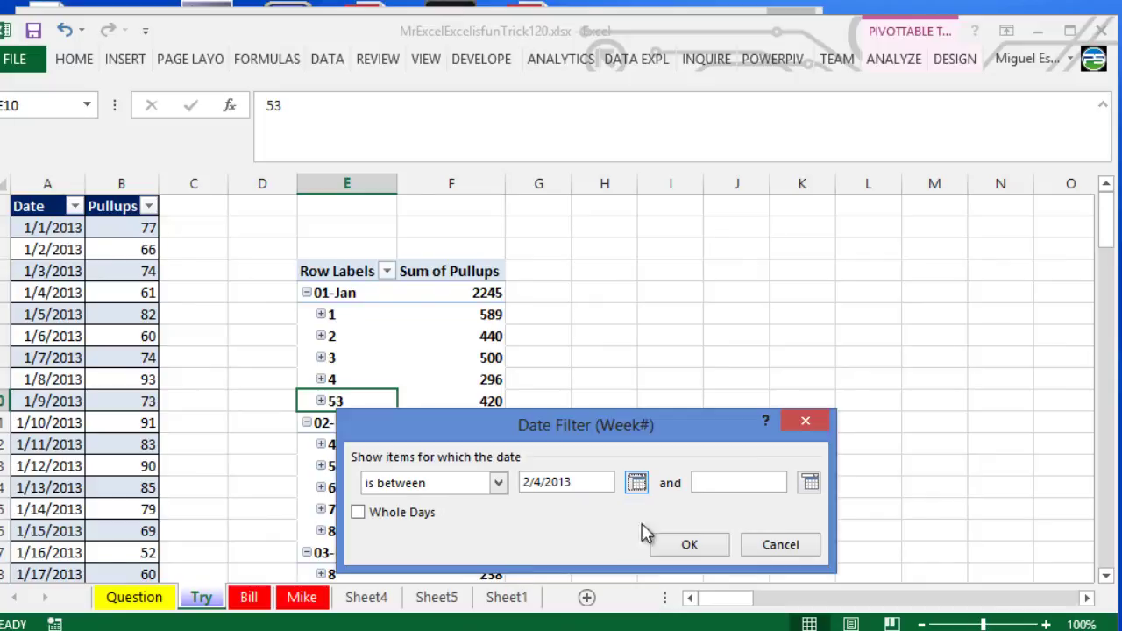
pyautogui.click(810, 482)
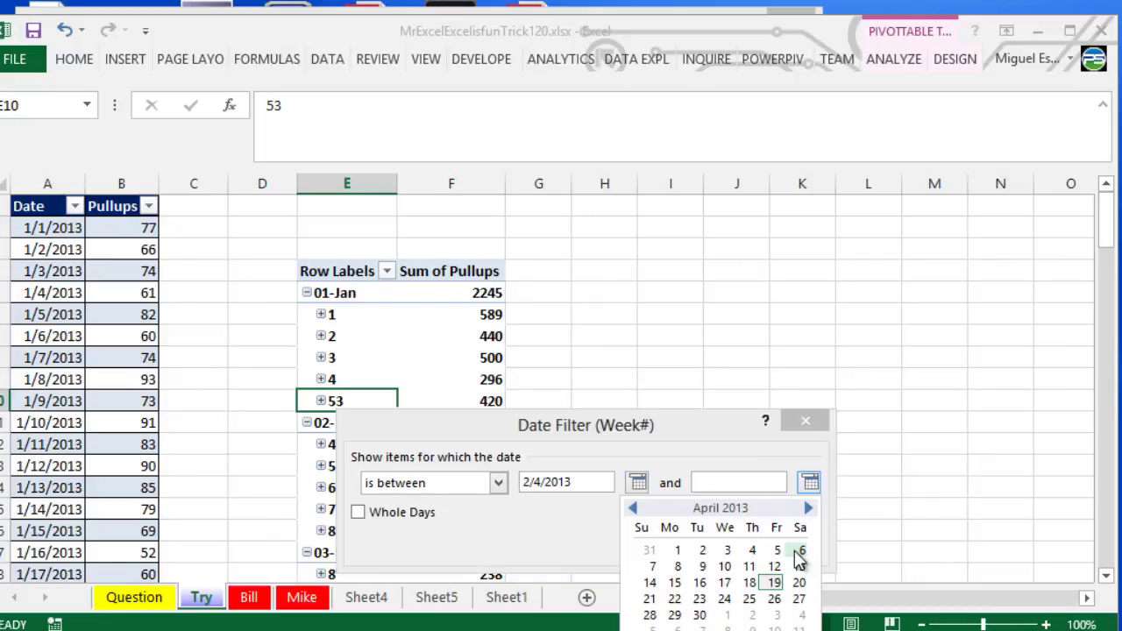
pyautogui.click(633, 510)
pyautogui.click(633, 509)
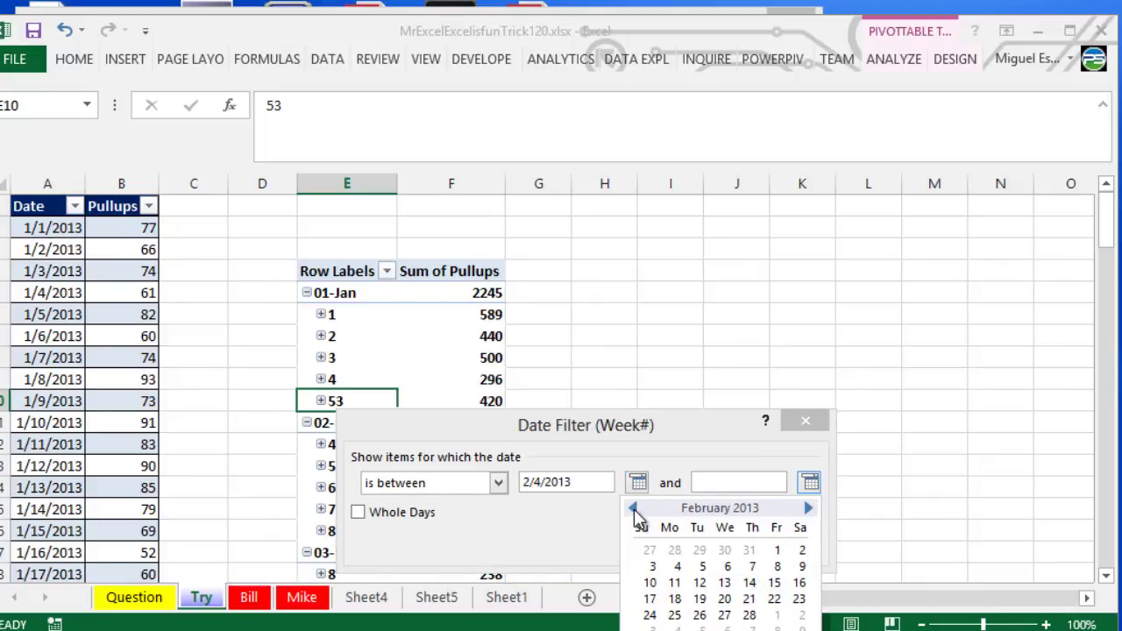
pyautogui.click(749, 611)
pyautogui.click(690, 545)
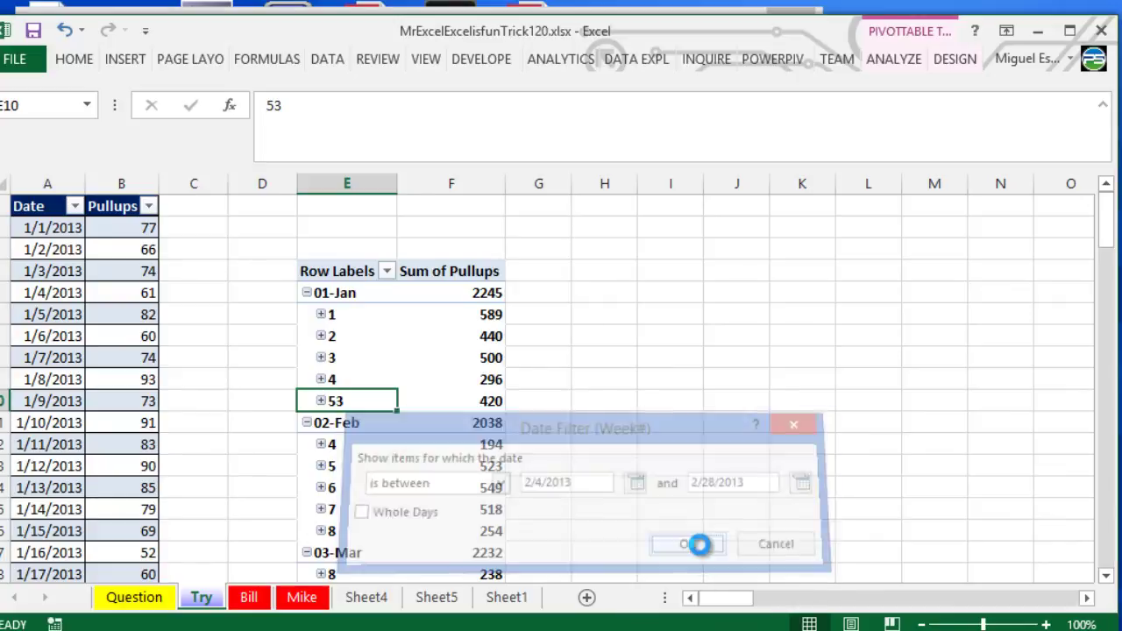